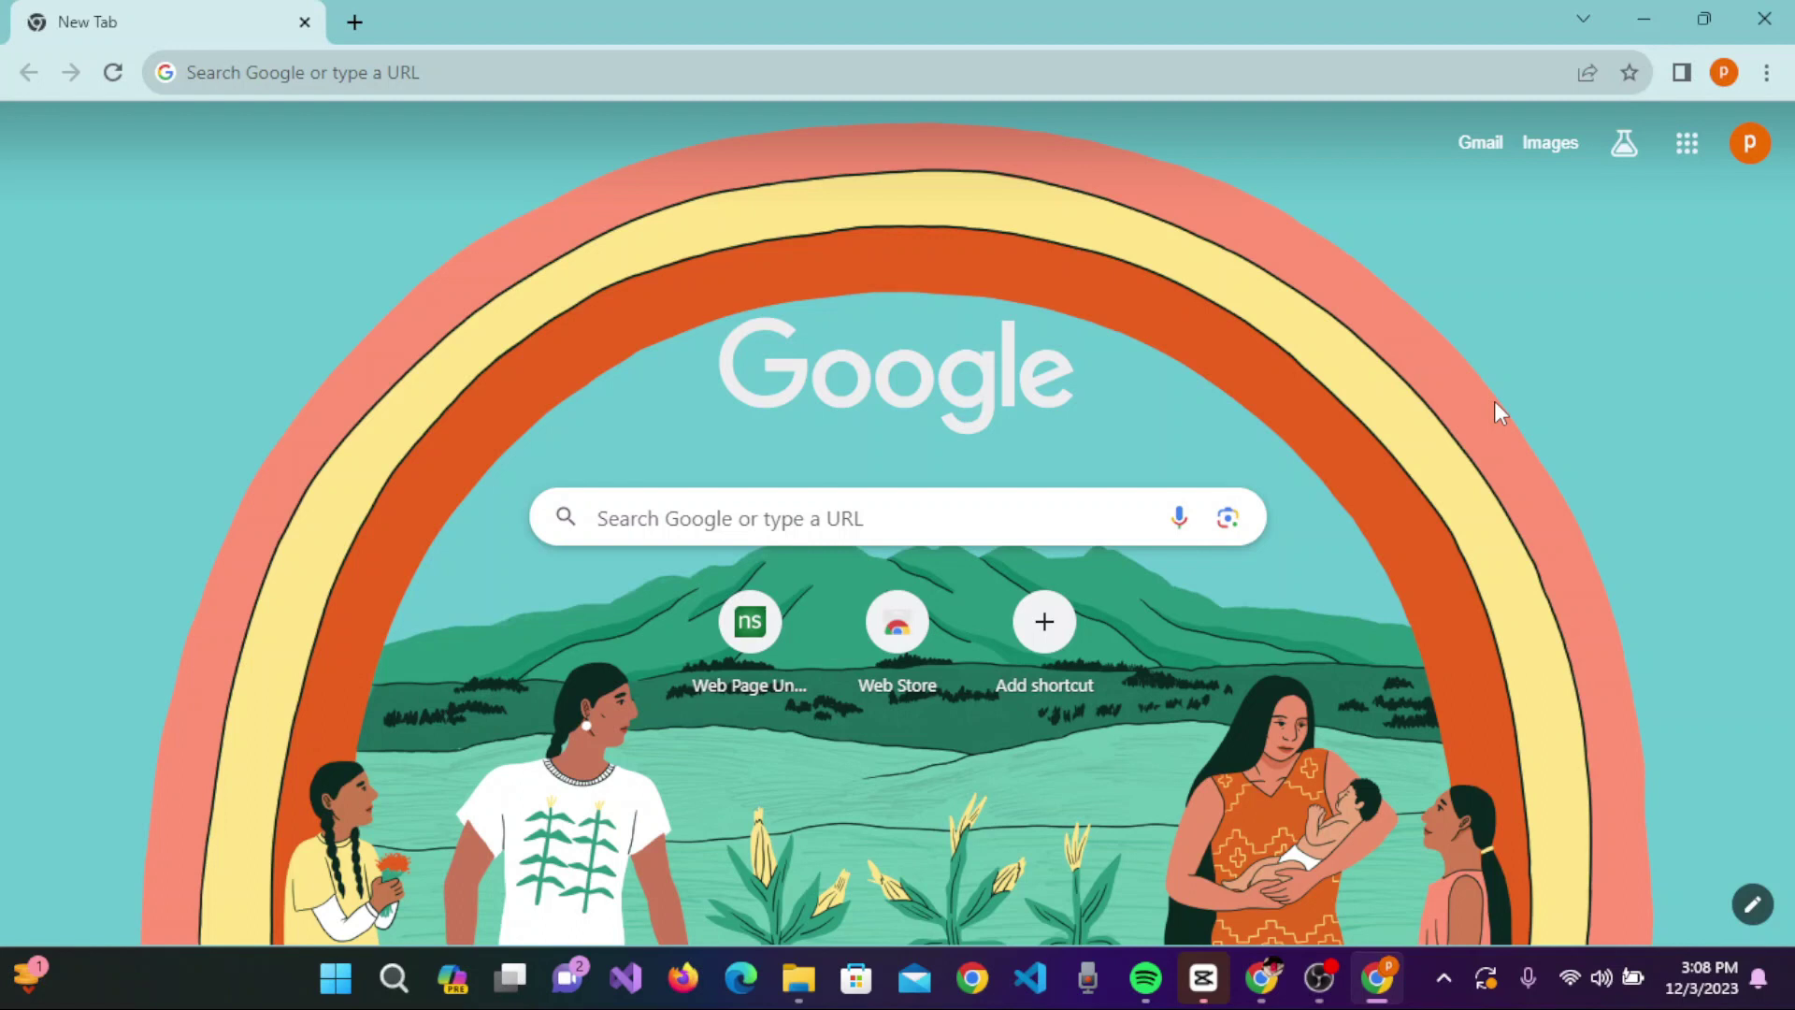
Go to kakao.com from the address bar, then return to the new tab page
{"action": "left_click", "coordinate": [581, 65]}
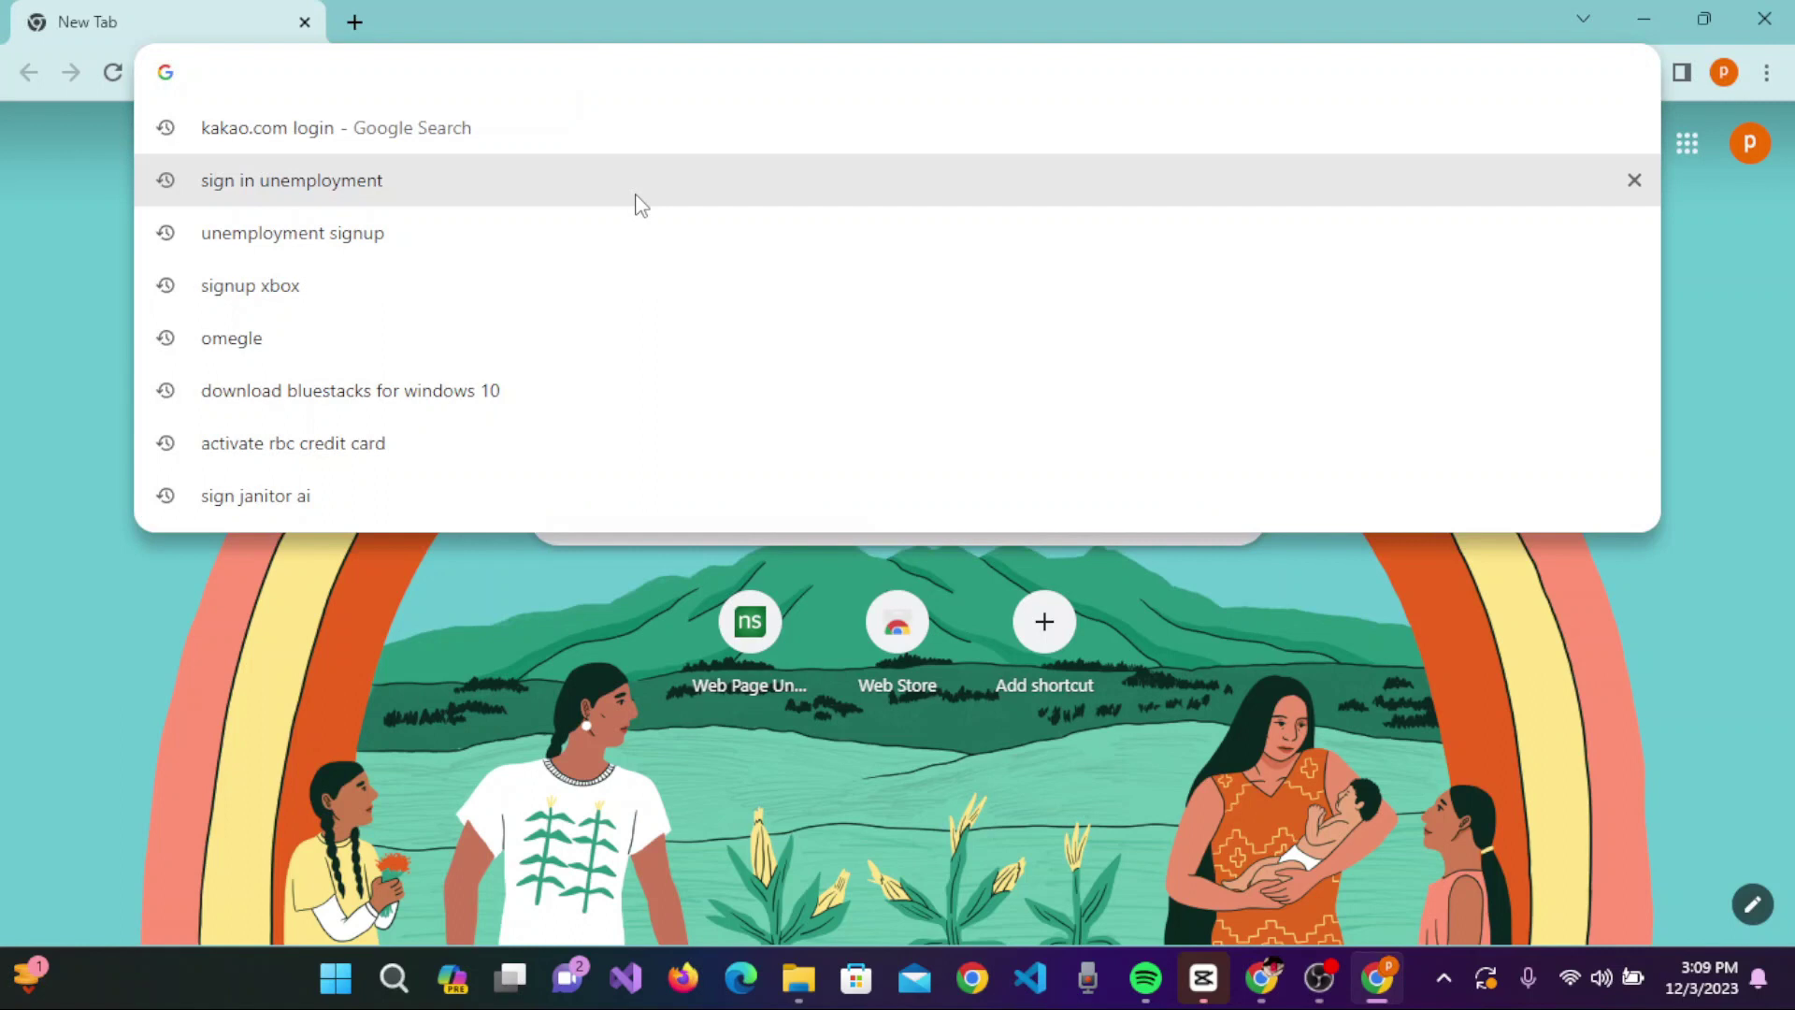
{"action": "type", "text": "kakao.com"}
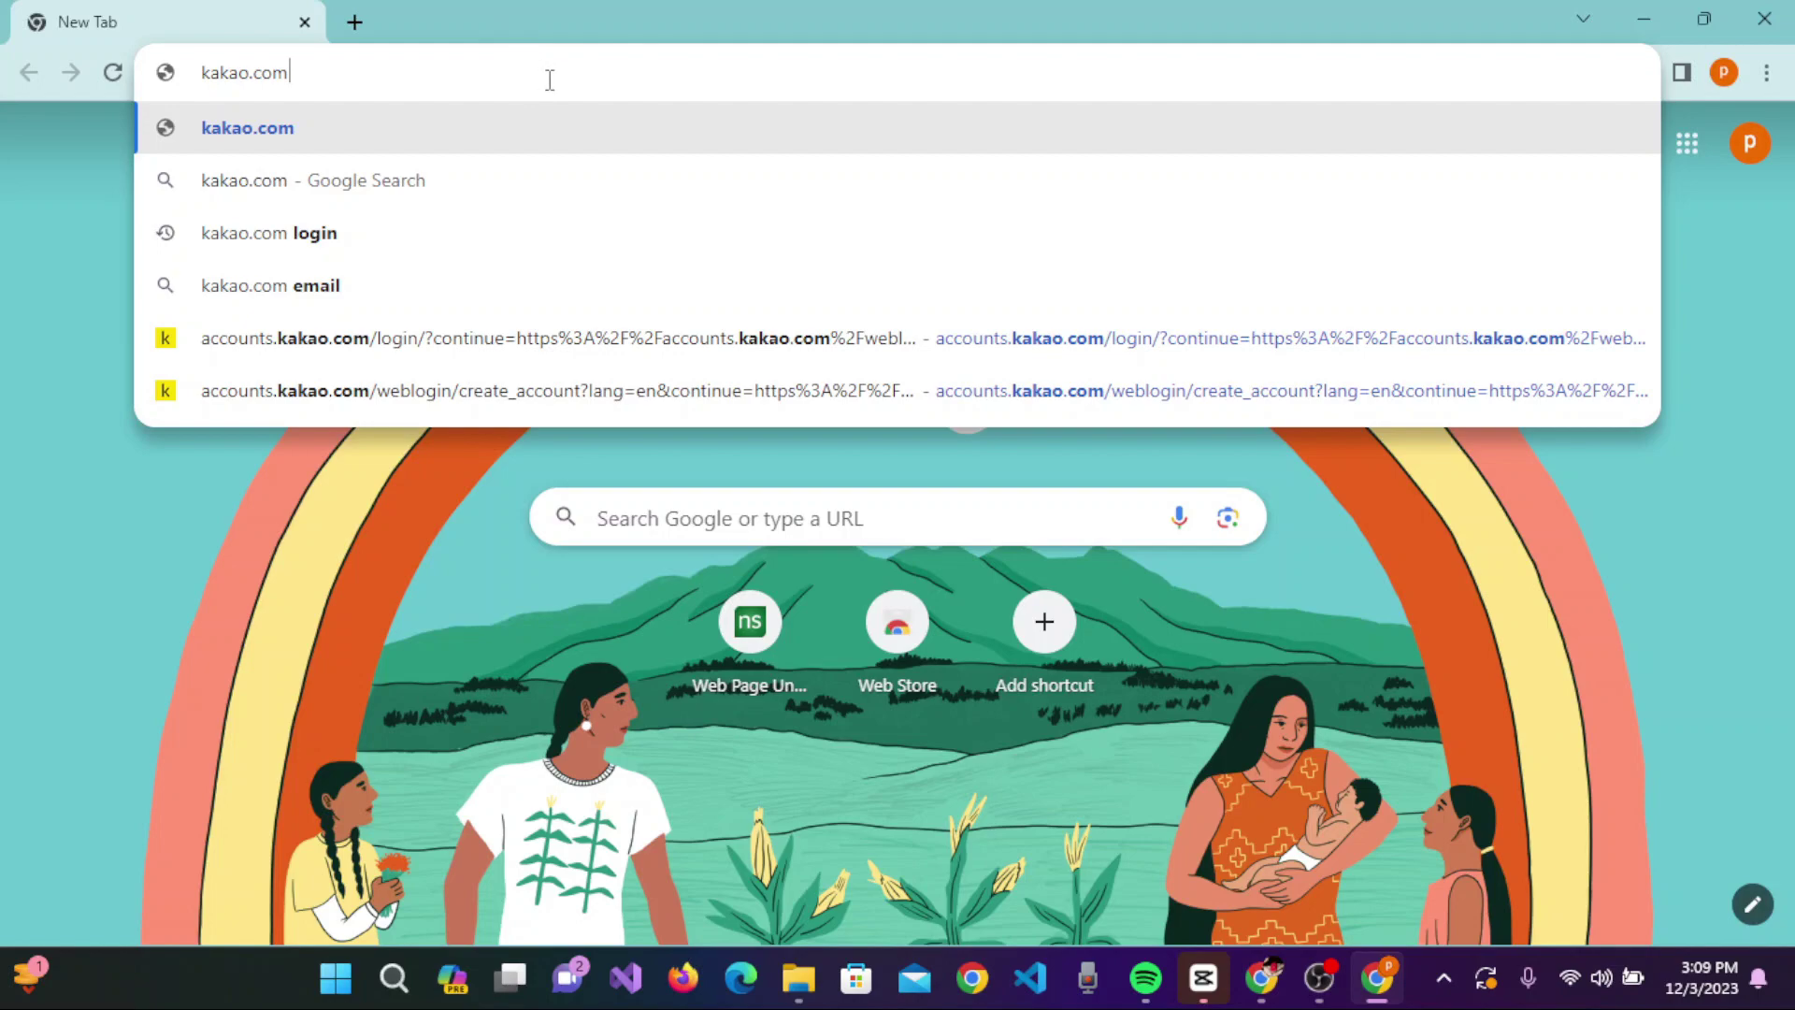
{"action": "key", "text": "Return"}
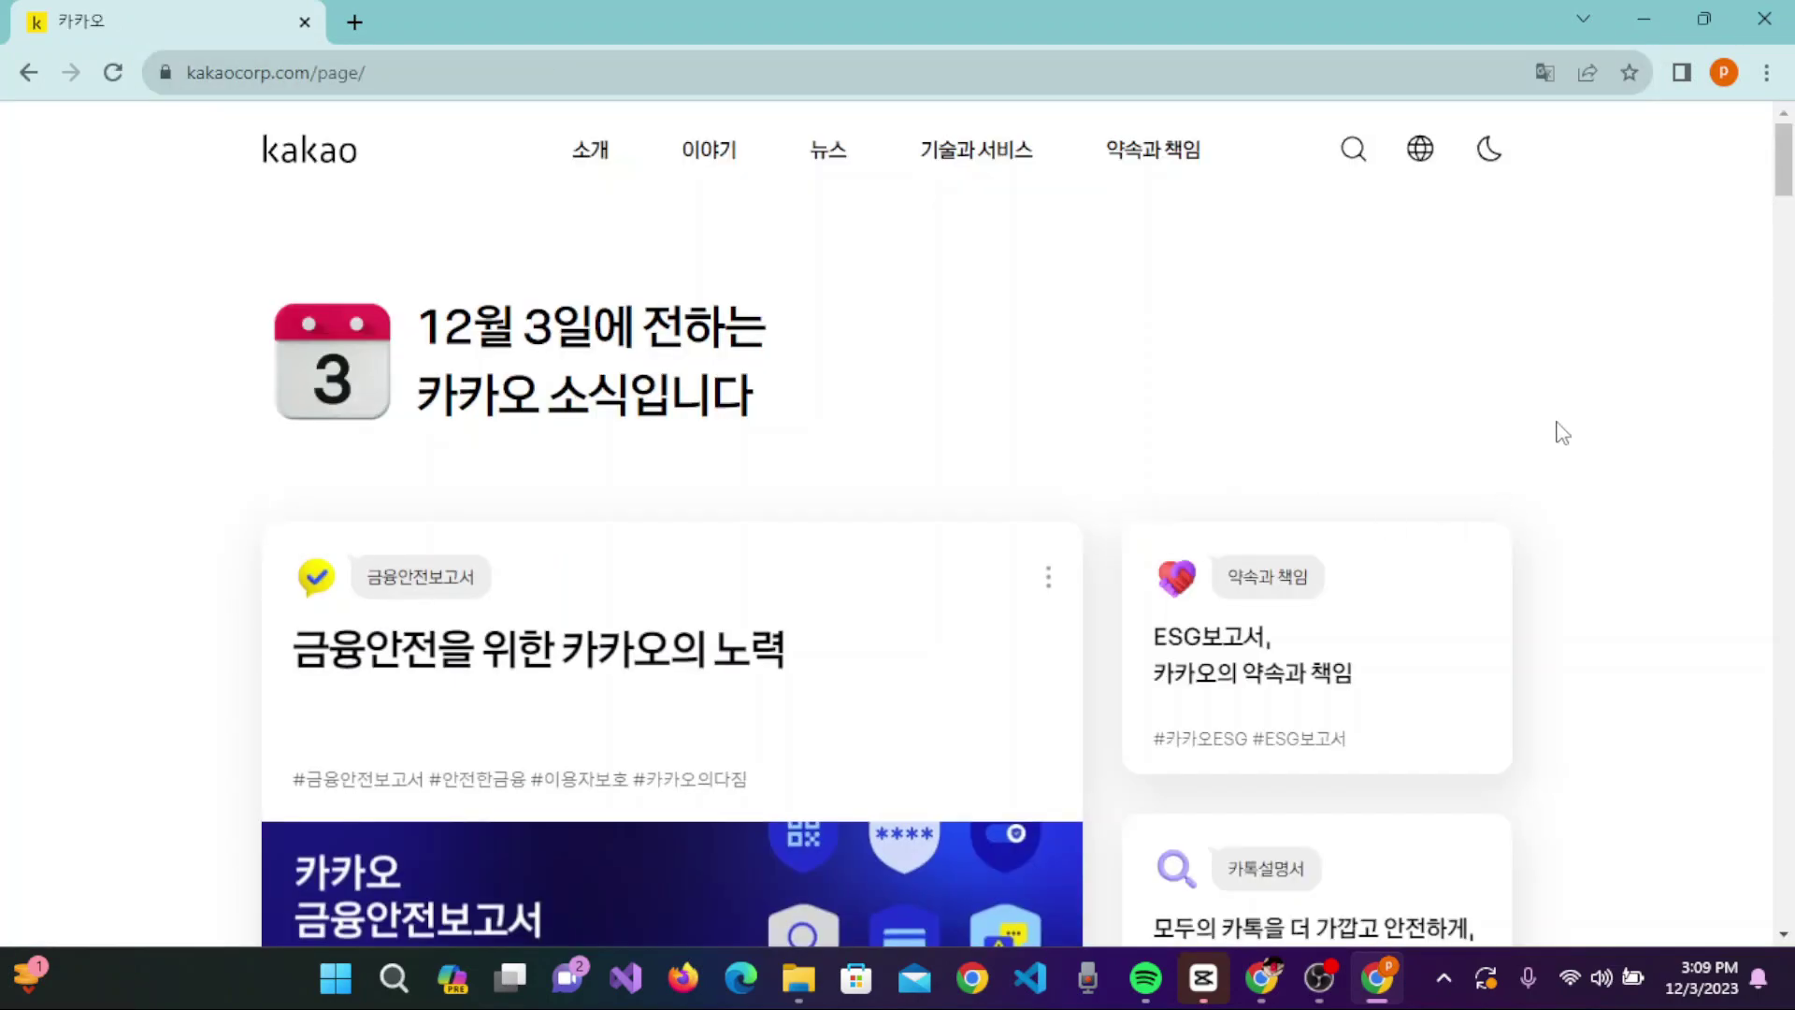
{"action": "mouse_move", "coordinate": [1784, 187]}
{"action": "left_mouse_down"}
{"action": "mouse_move", "coordinate": [1782, 381]}
{"action": "mouse_move", "coordinate": [1786, 161]}
{"action": "left_mouse_up"}
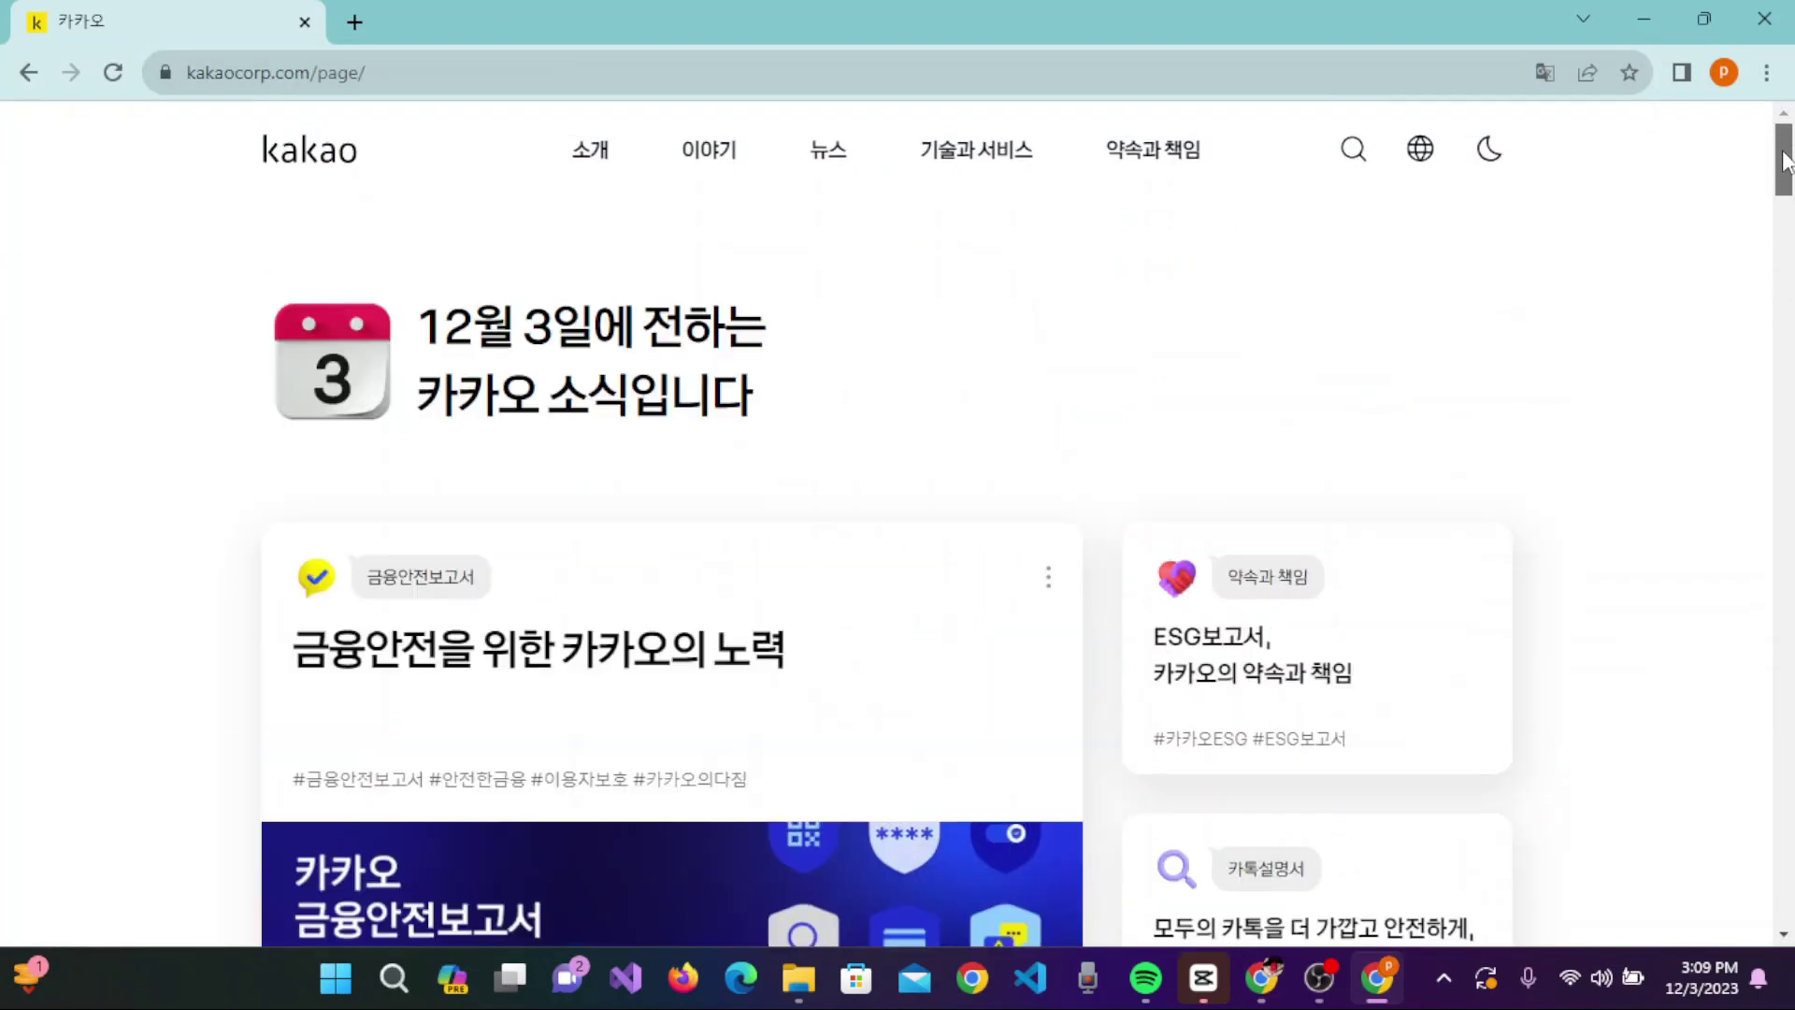
{"action": "left_click", "coordinate": [29, 72]}
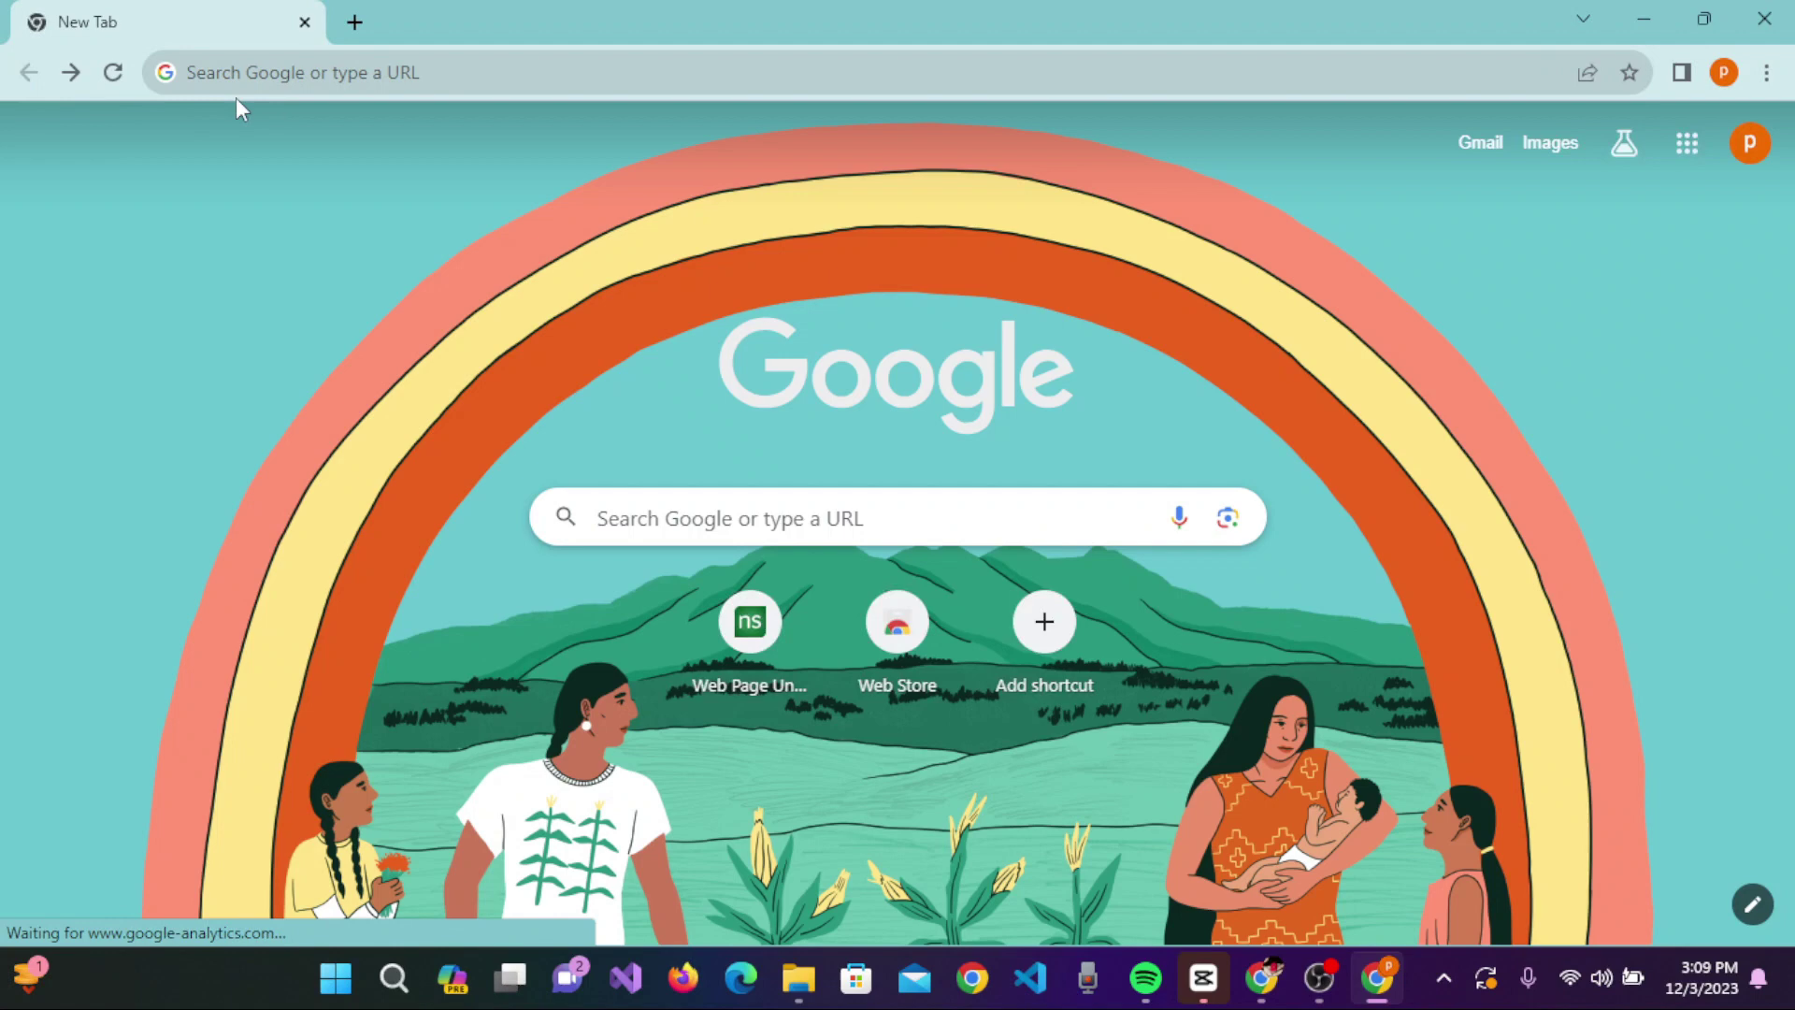
Search 'kakao.com login' and open the Kakao Account login result
{"action": "left_click", "coordinate": [413, 70]}
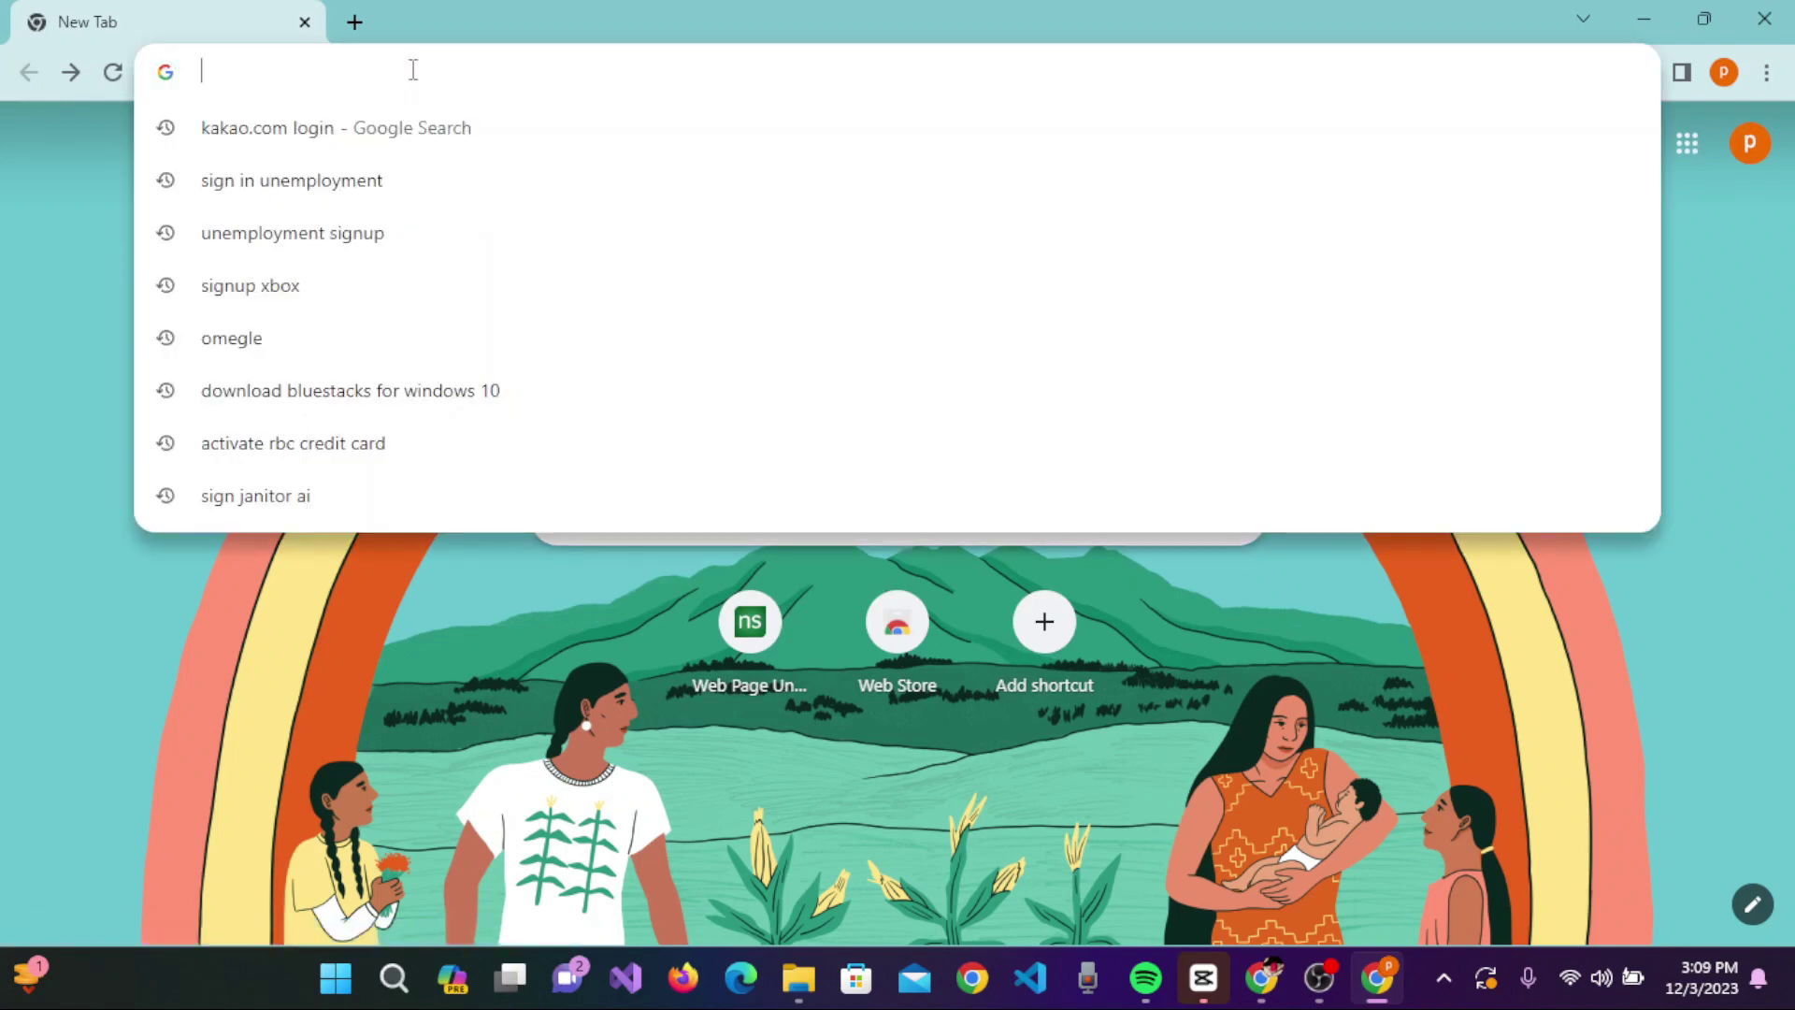
{"action": "left_click", "coordinate": [355, 128]}
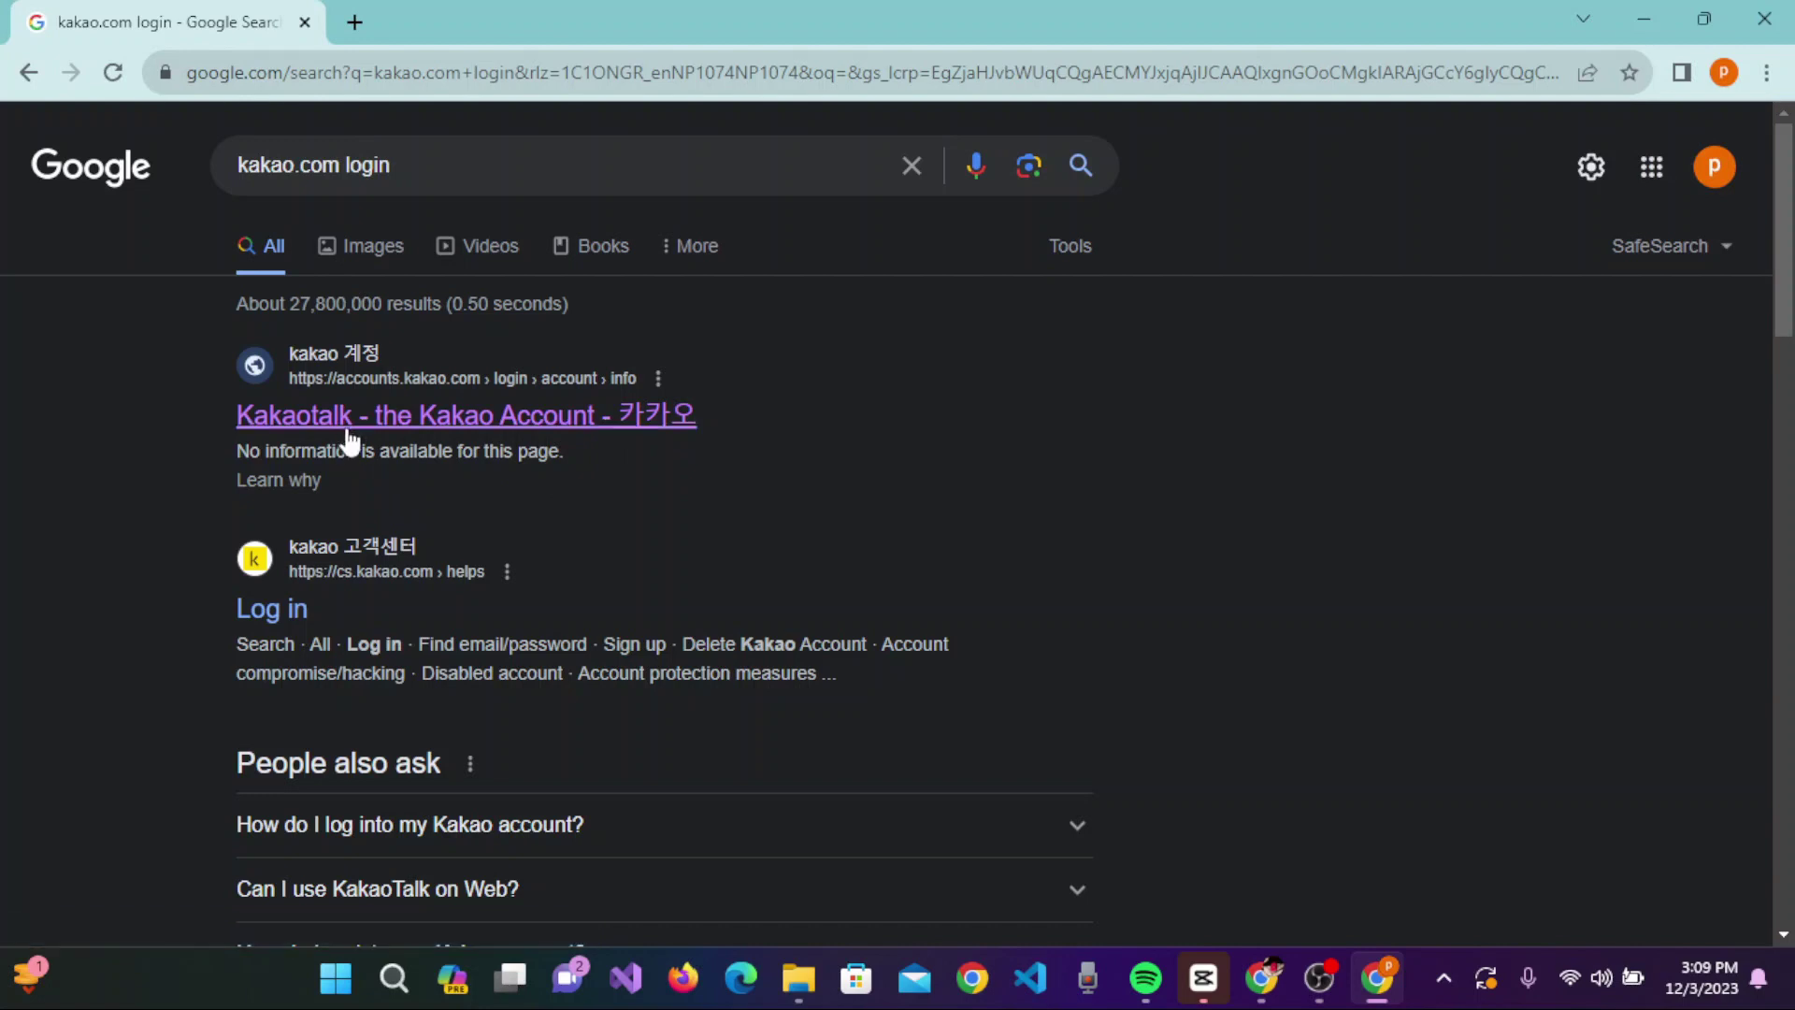
{"action": "left_click", "coordinate": [506, 429]}
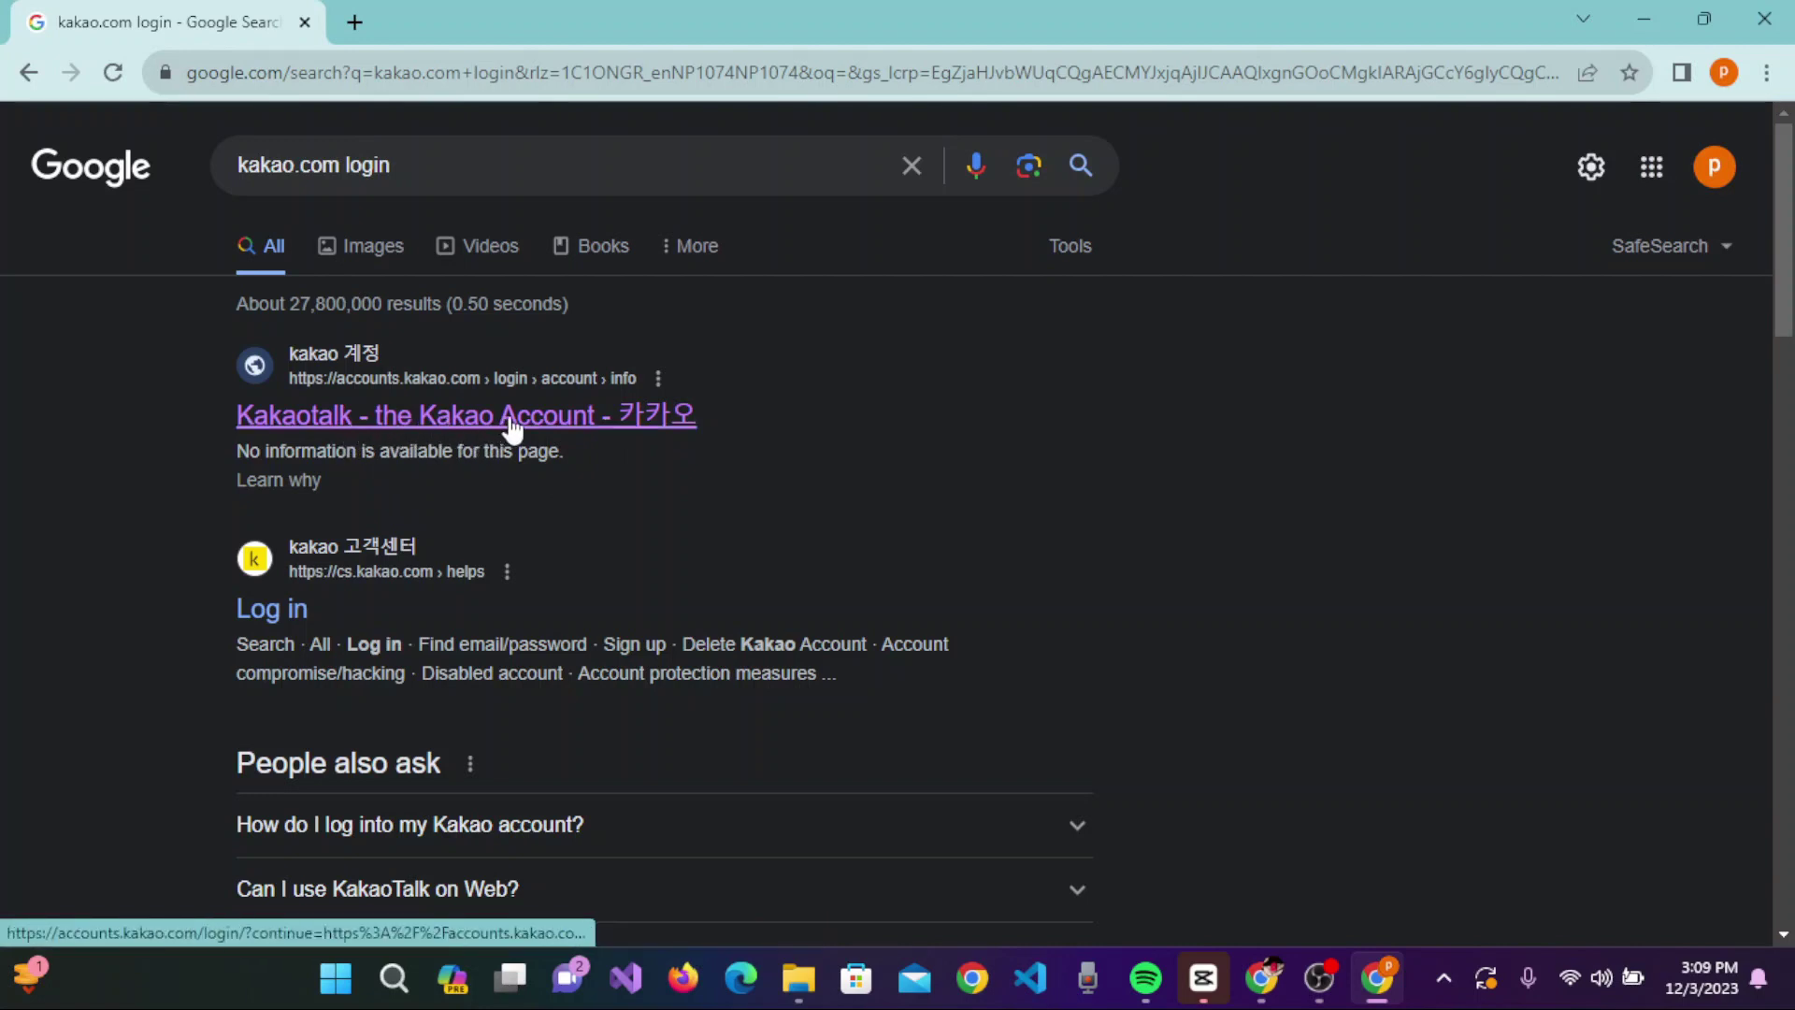
{"action": "left_click", "coordinate": [512, 428]}
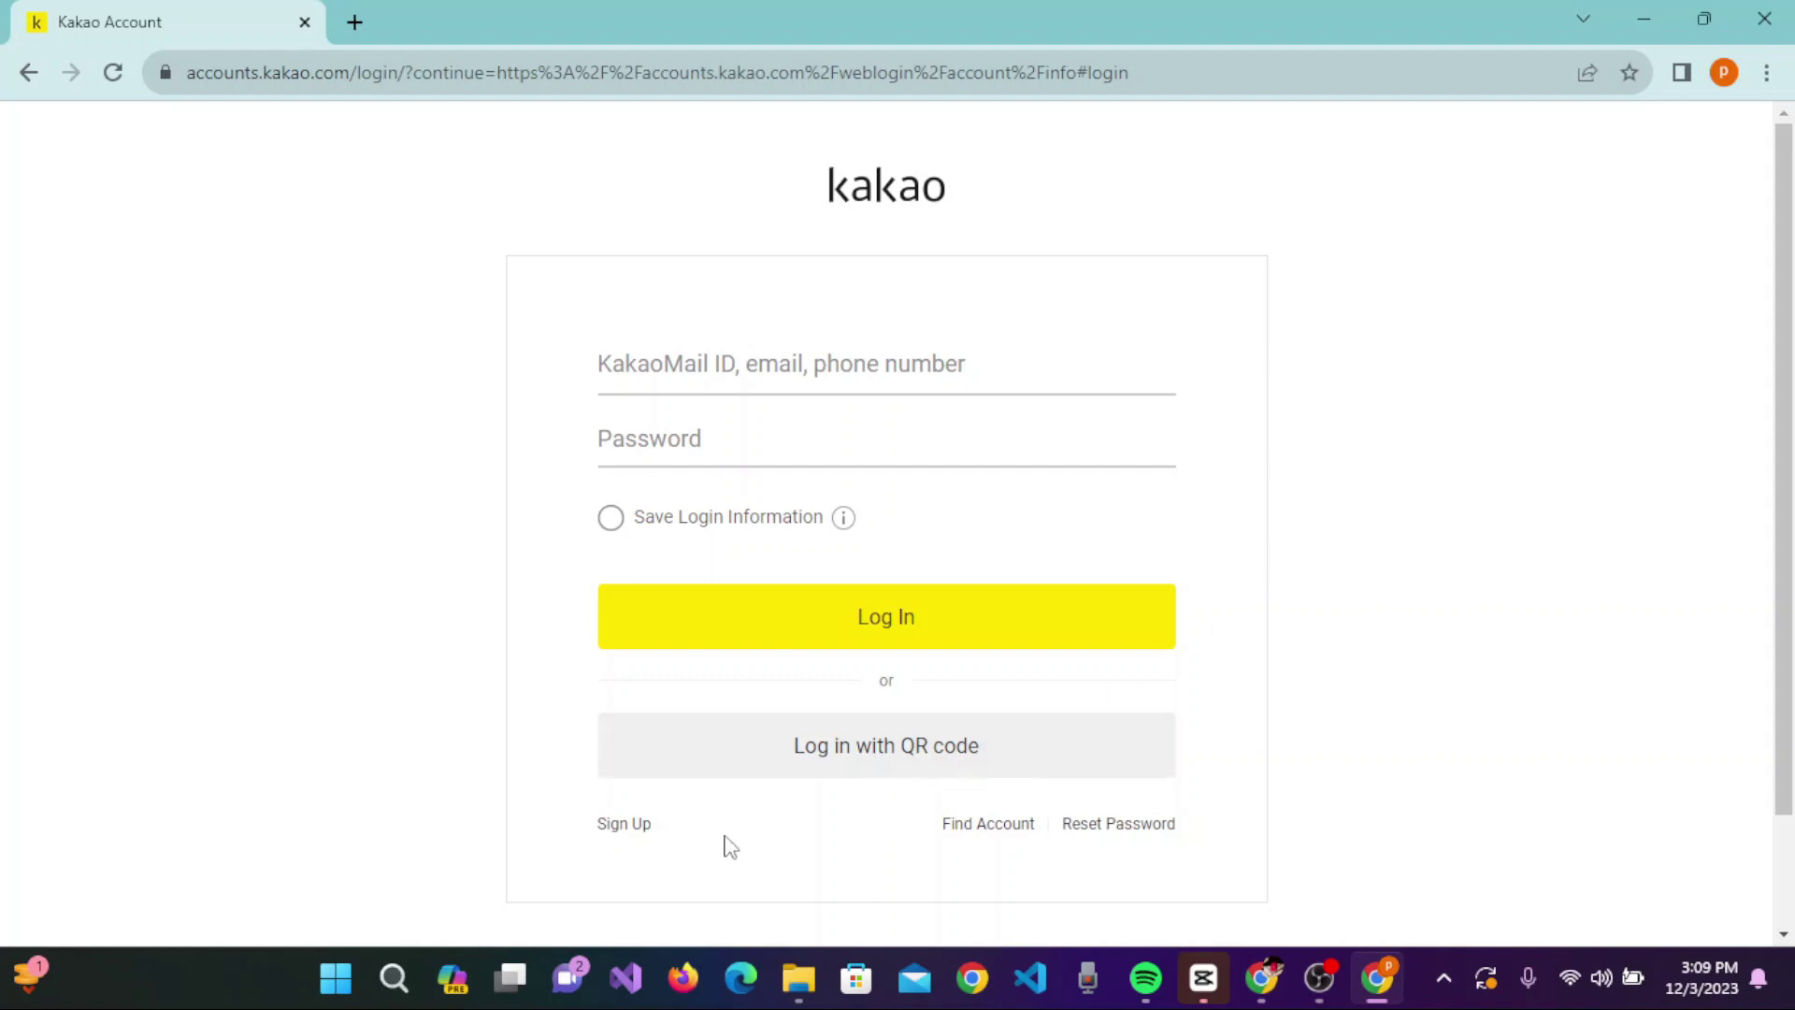
Choose Sign Up below the Kakao login form
{"action": "left_click", "coordinate": [641, 827]}
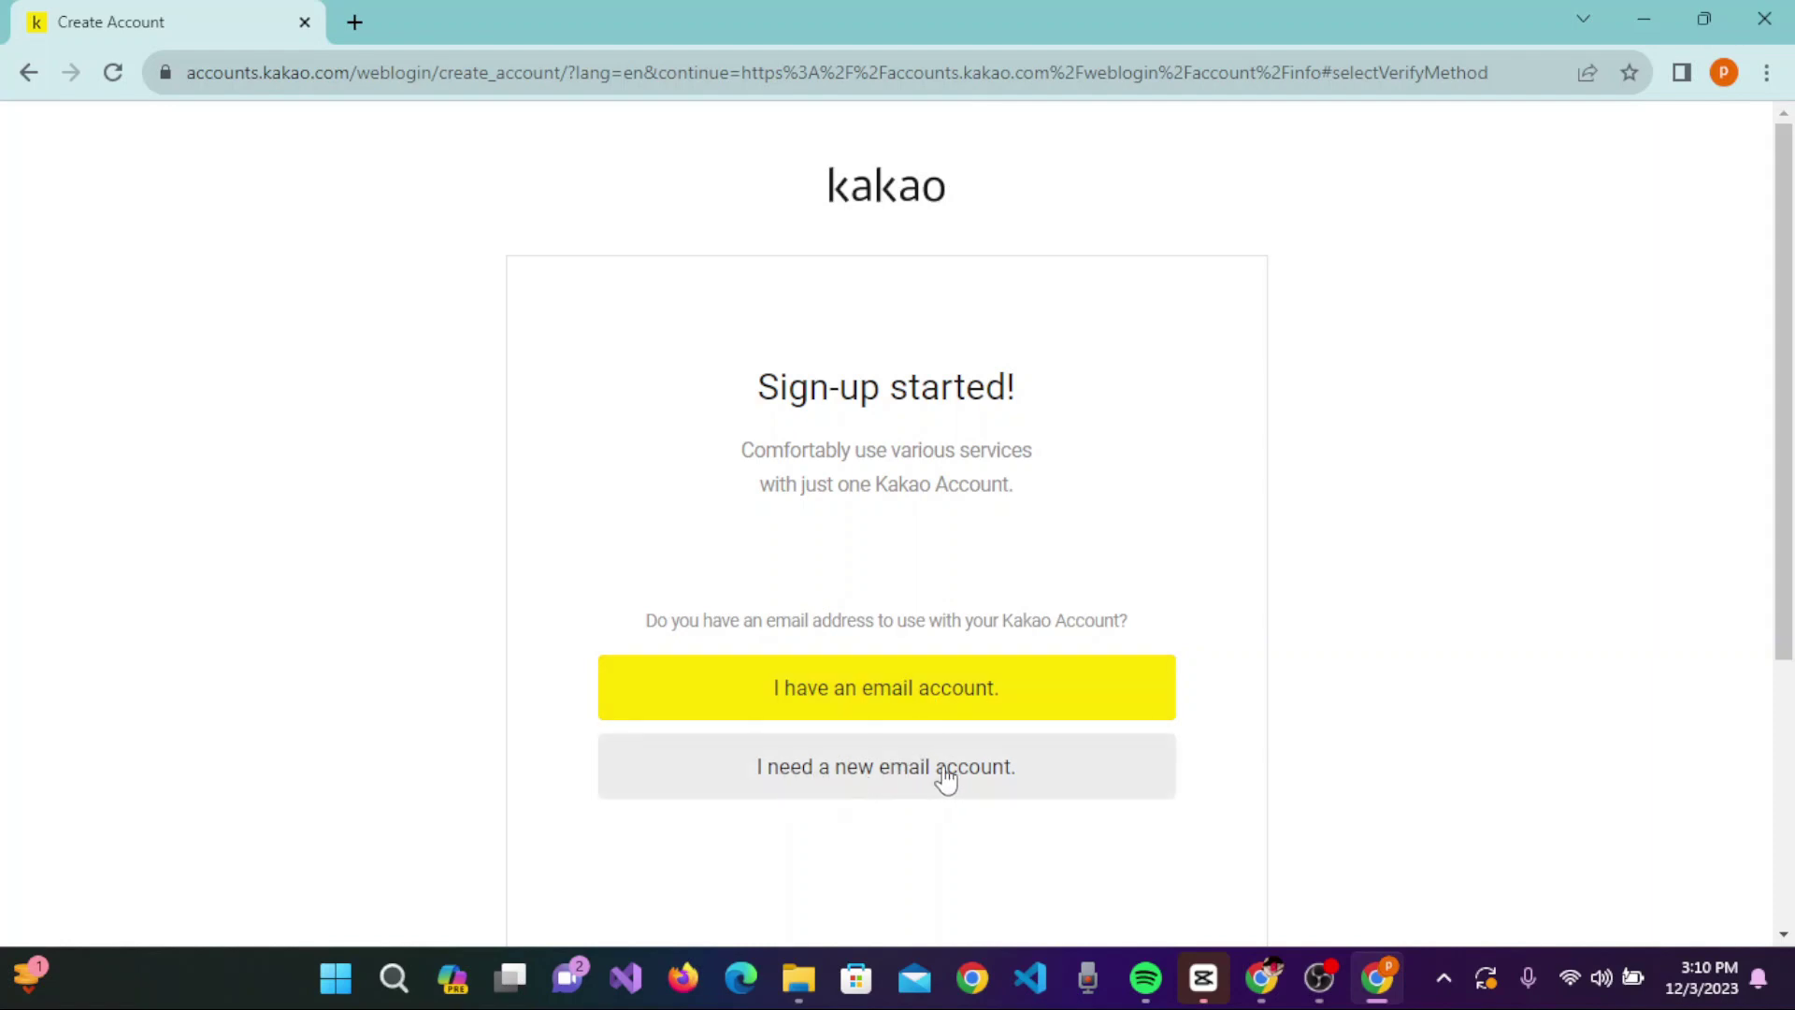
Pick 'I have an email account.', check 'Agree to All Terms' and confirm with Agree
{"action": "left_click", "coordinate": [1041, 703]}
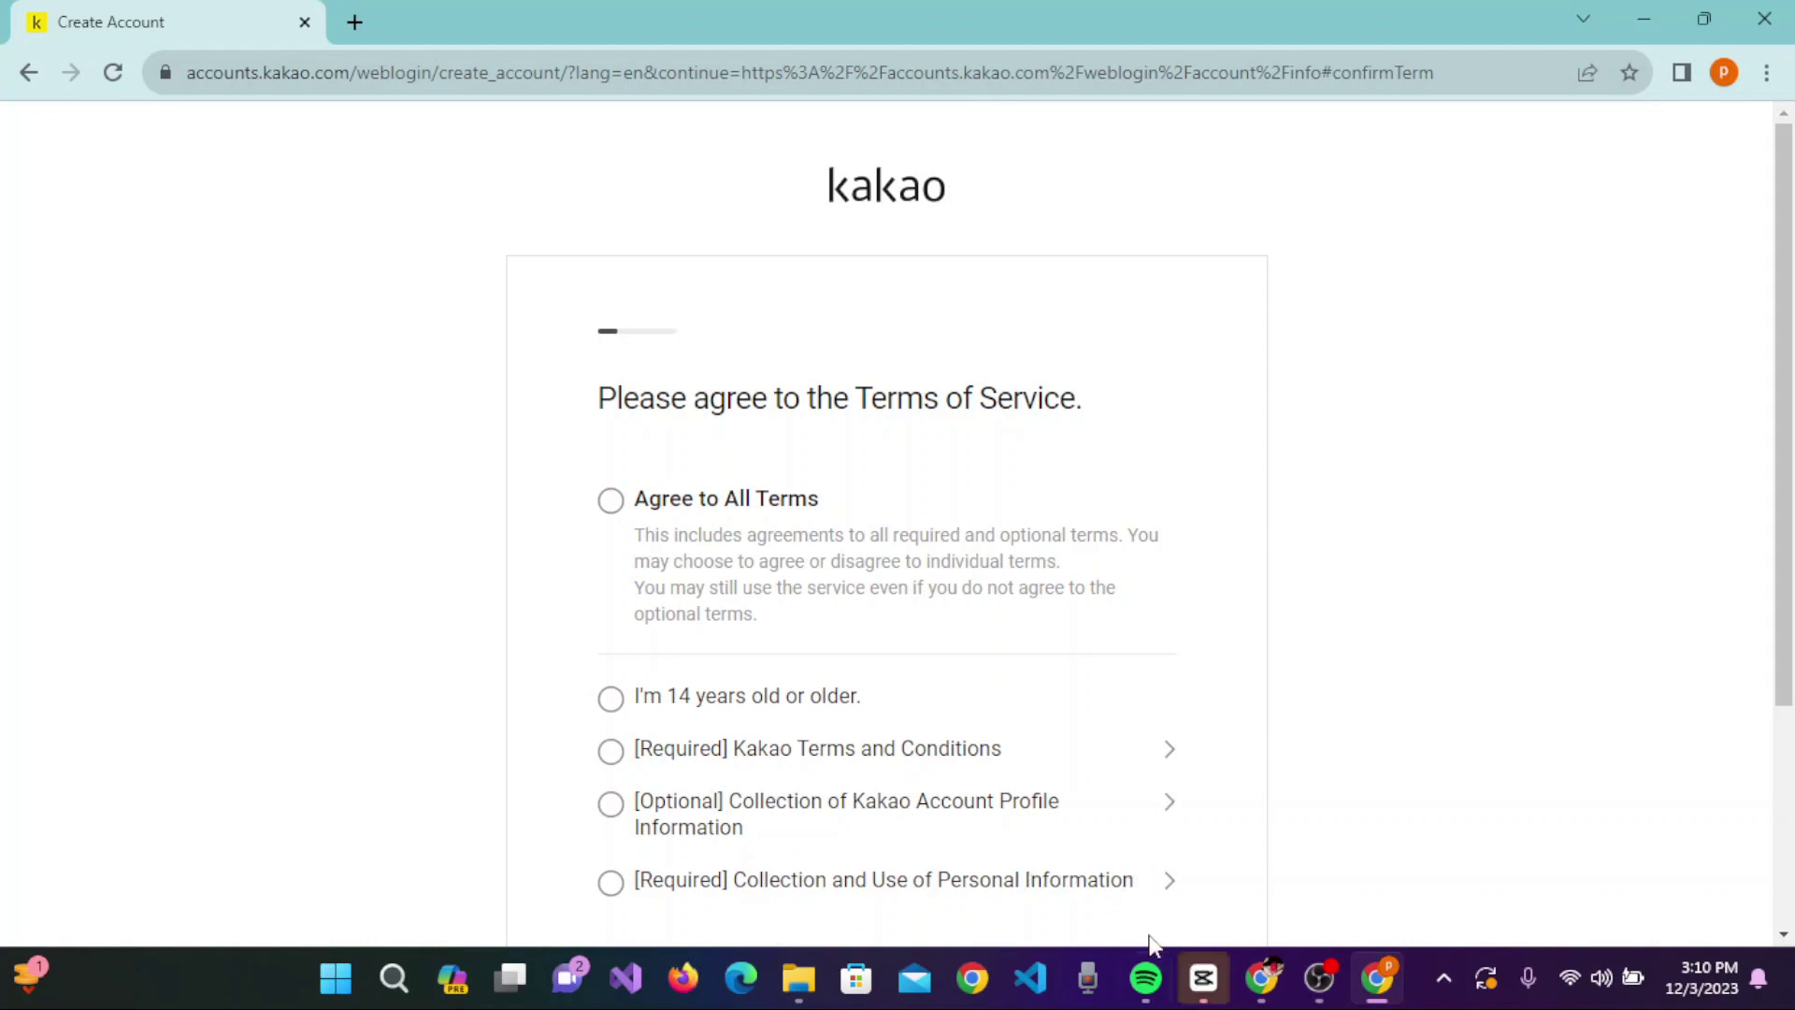
{"action": "left_click", "coordinate": [613, 502]}
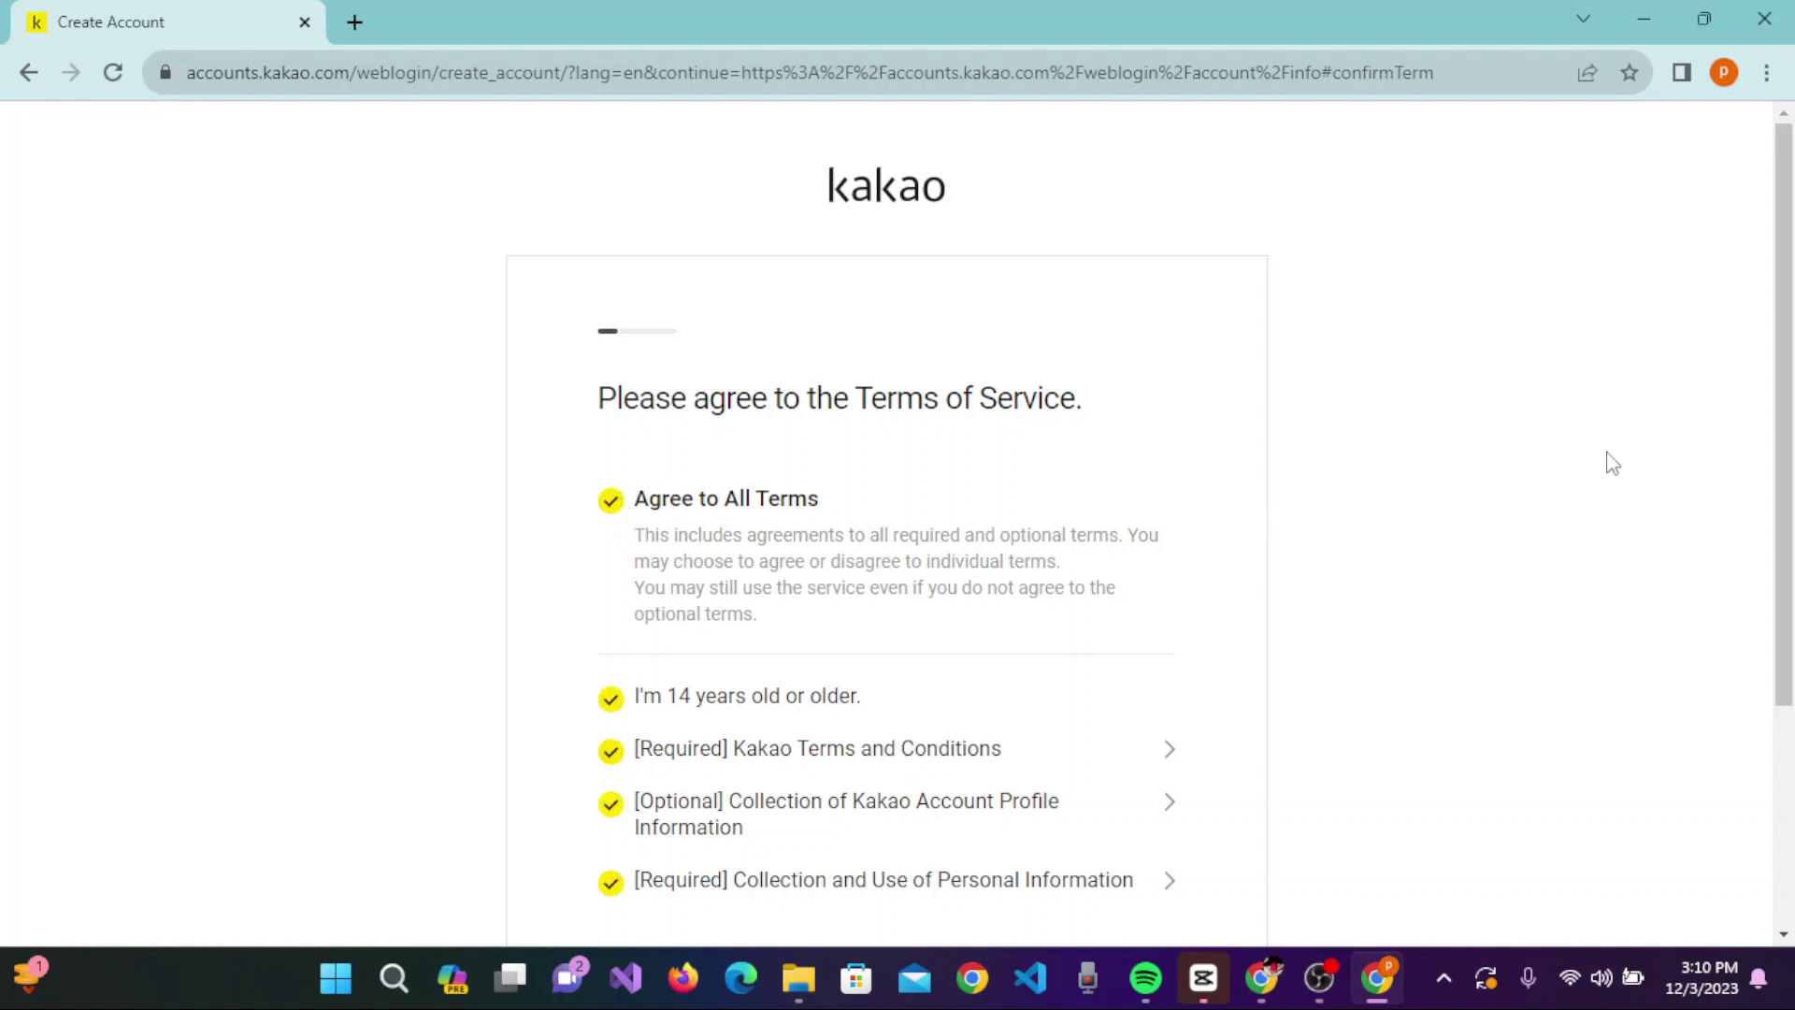
{"action": "scroll", "coordinate": [1781, 392], "scroll_direction": "down", "scroll_amount": 2}
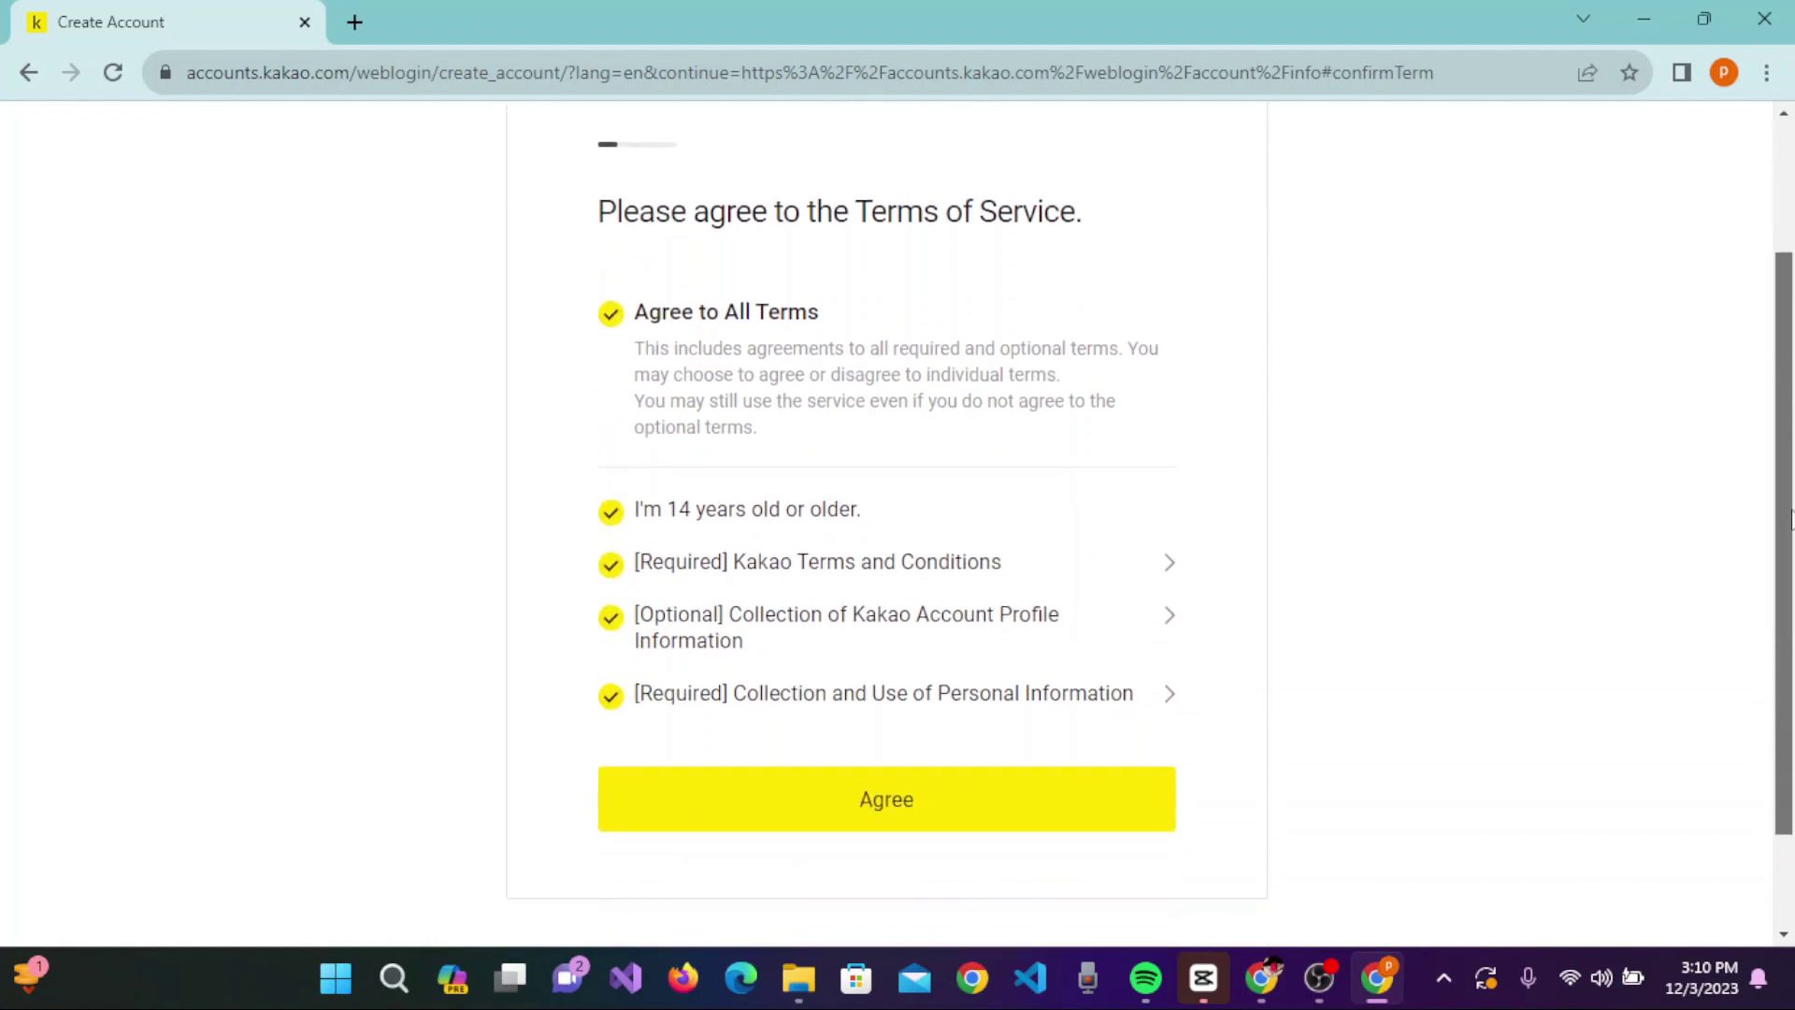
{"action": "left_click", "coordinate": [1001, 788]}
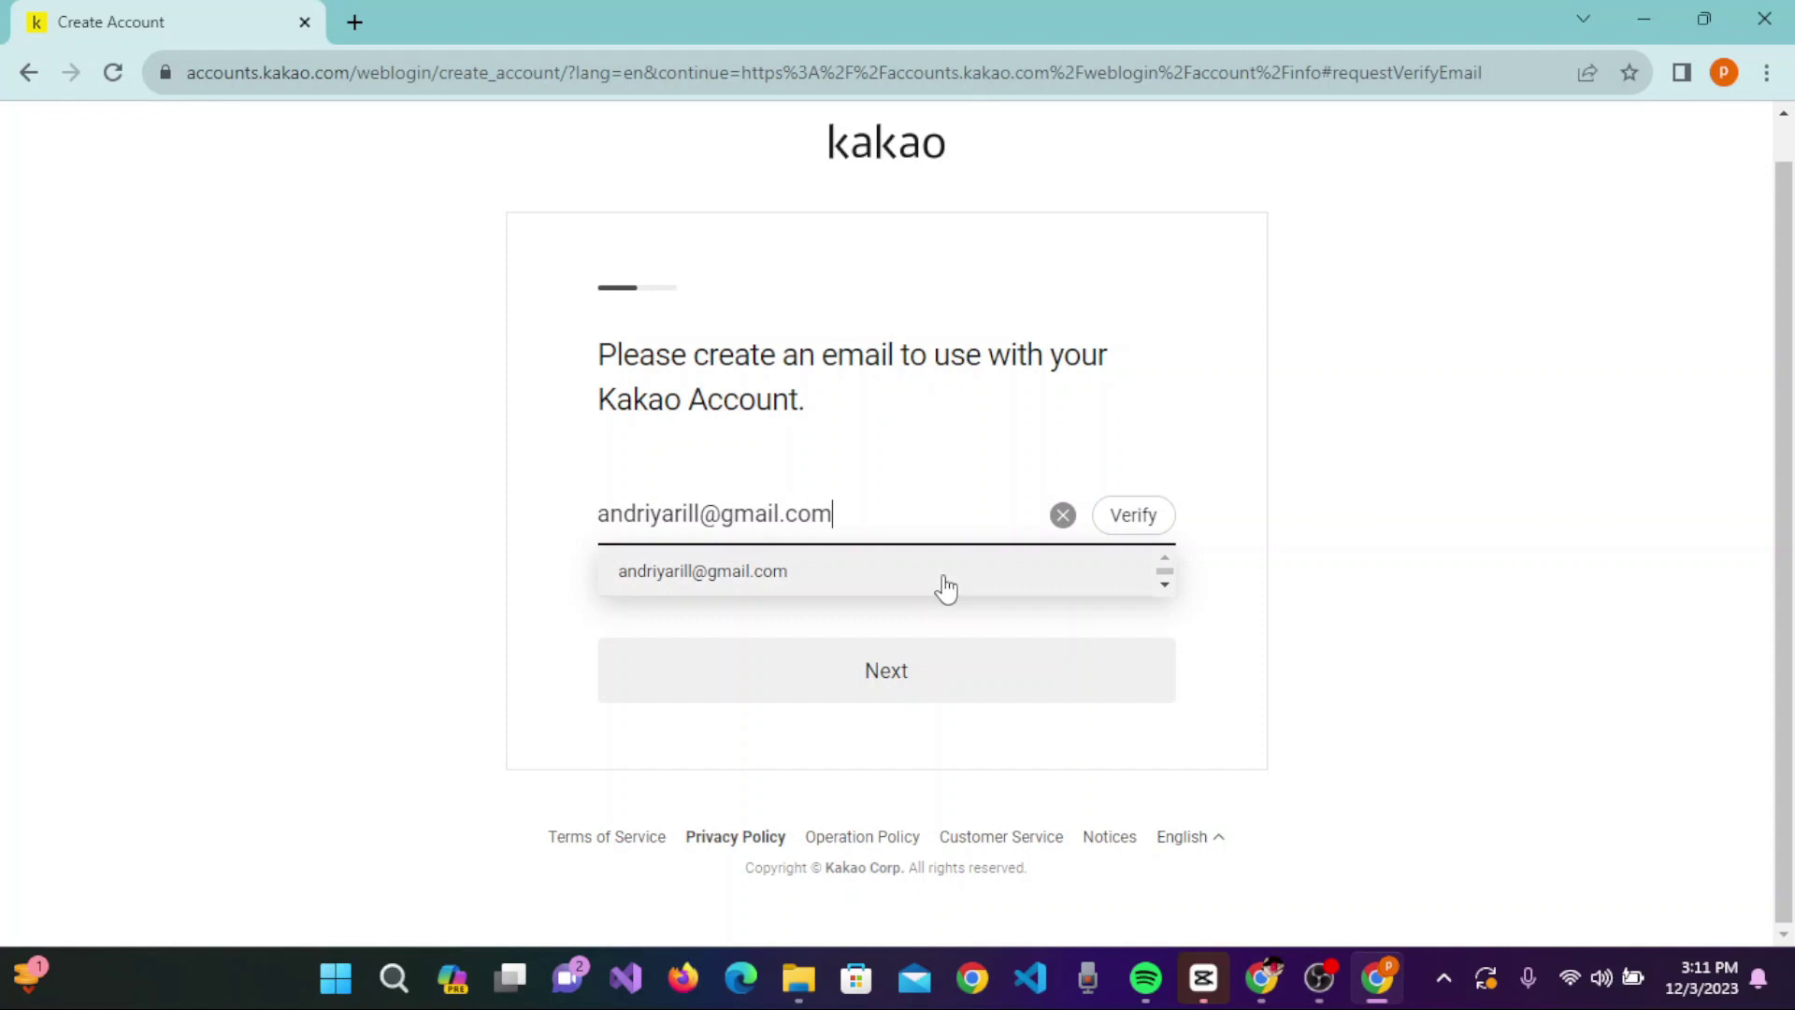
Enter the account email, request a verification code, then paste and submit the code
{"action": "left_click", "coordinate": [945, 583]}
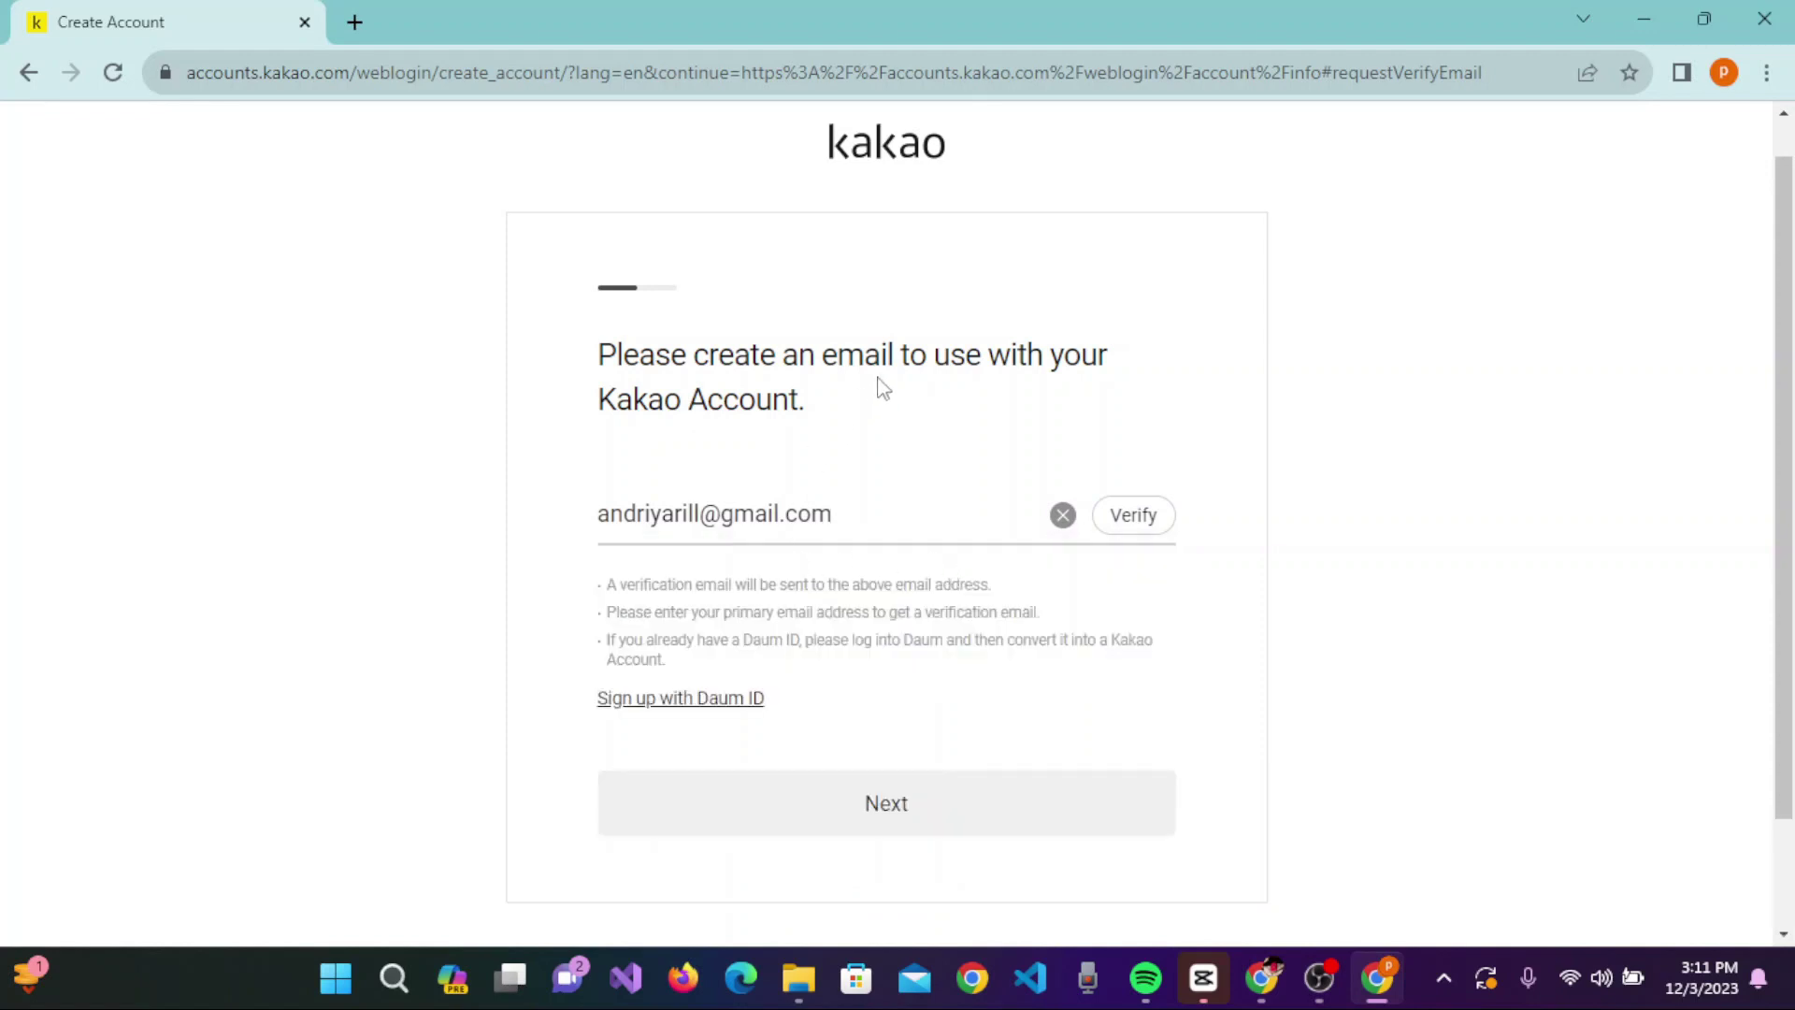
{"action": "left_click", "coordinate": [926, 812]}
{"action": "left_click", "coordinate": [1150, 529]}
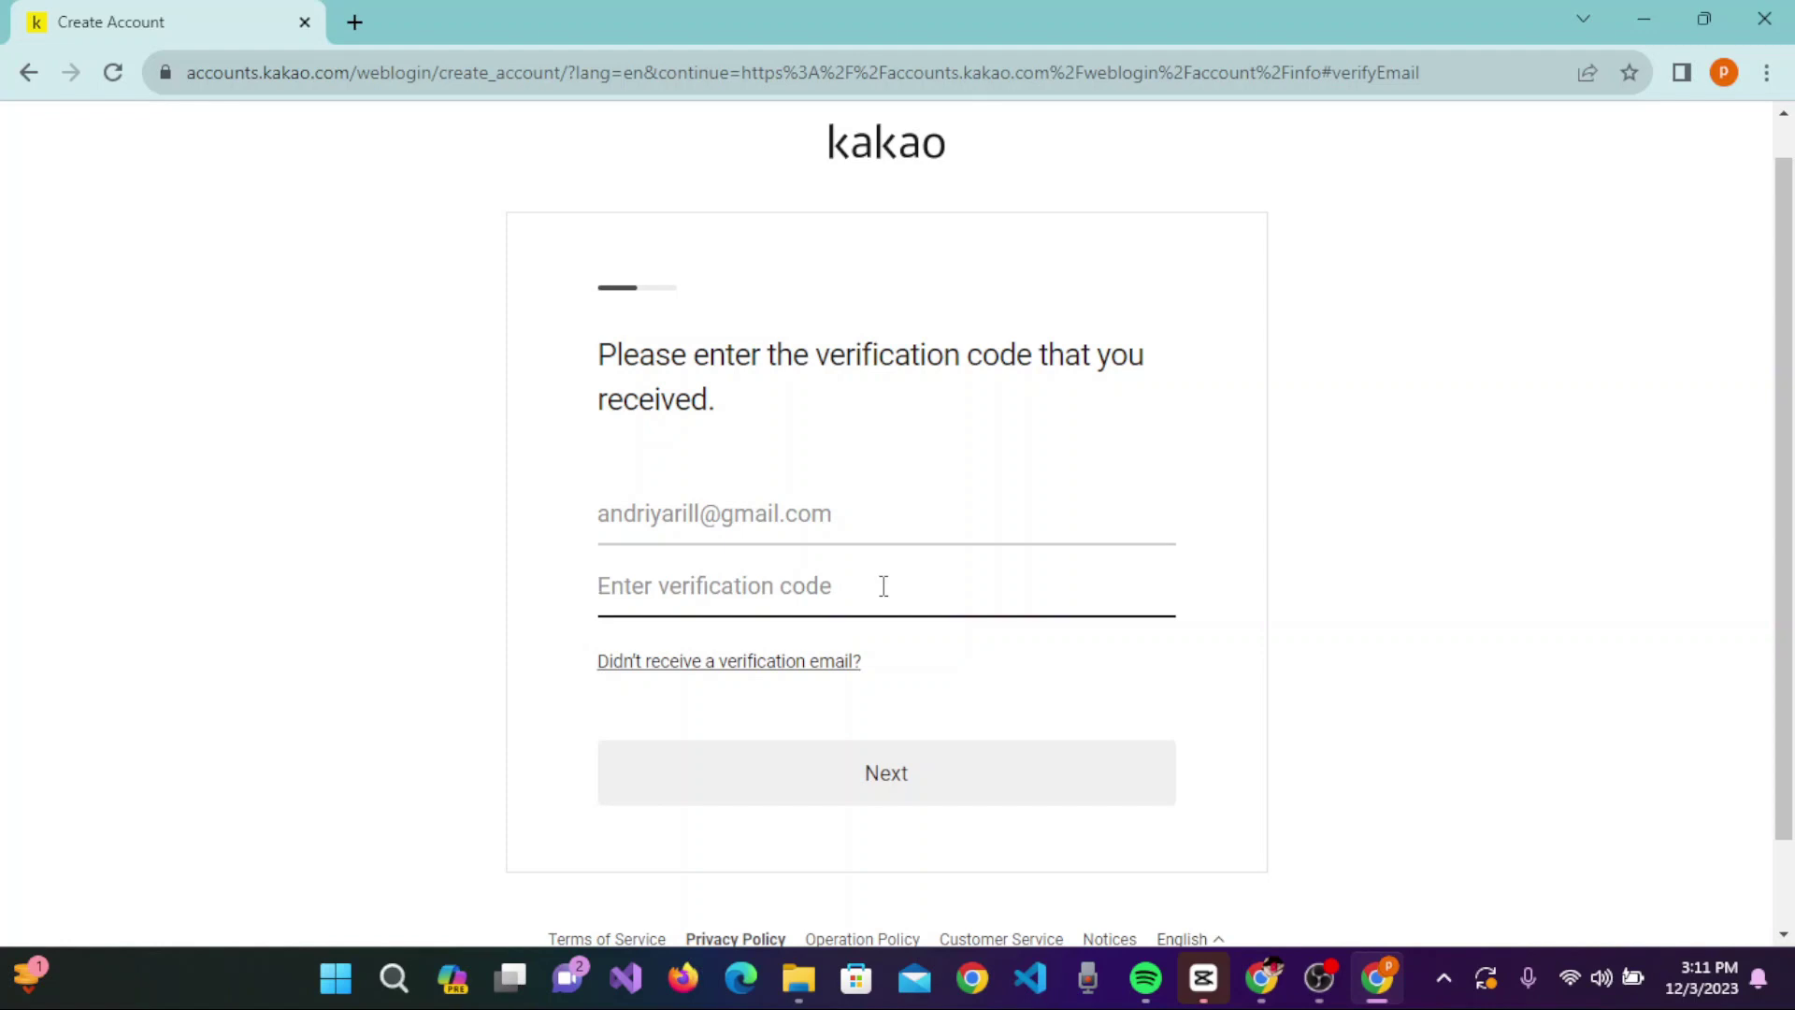
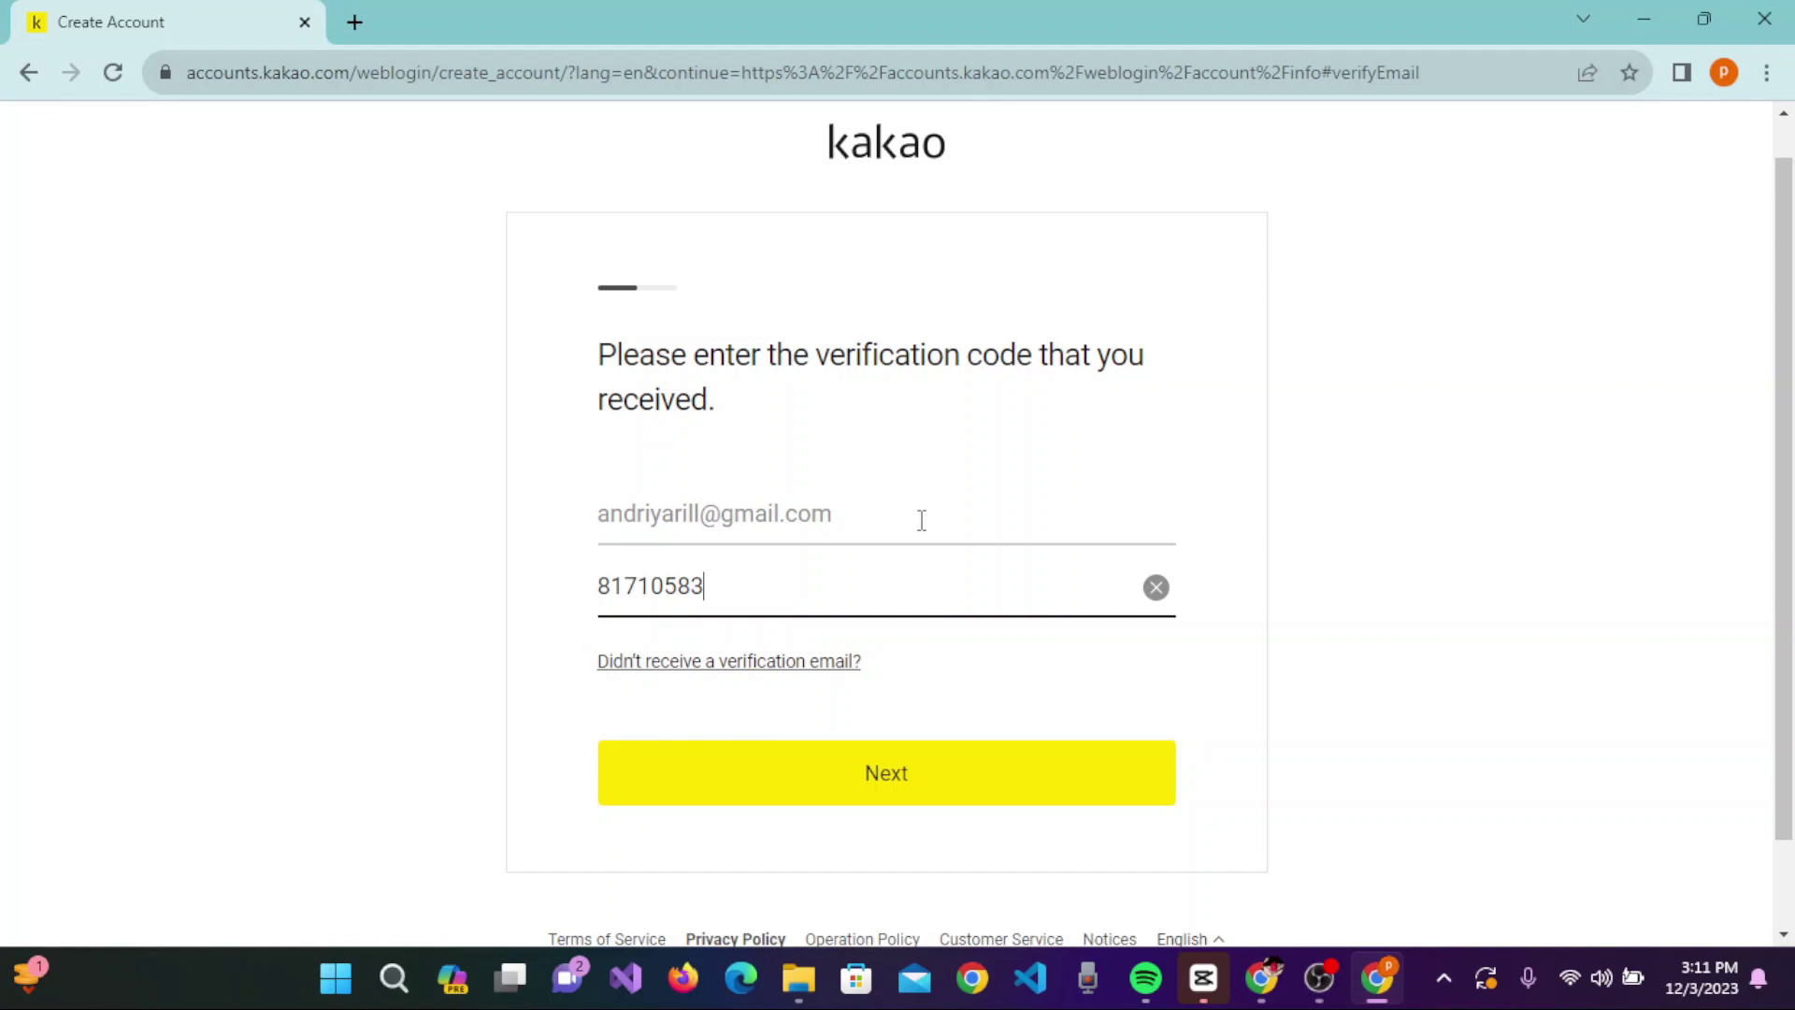
{"action": "left_click", "coordinate": [951, 780]}
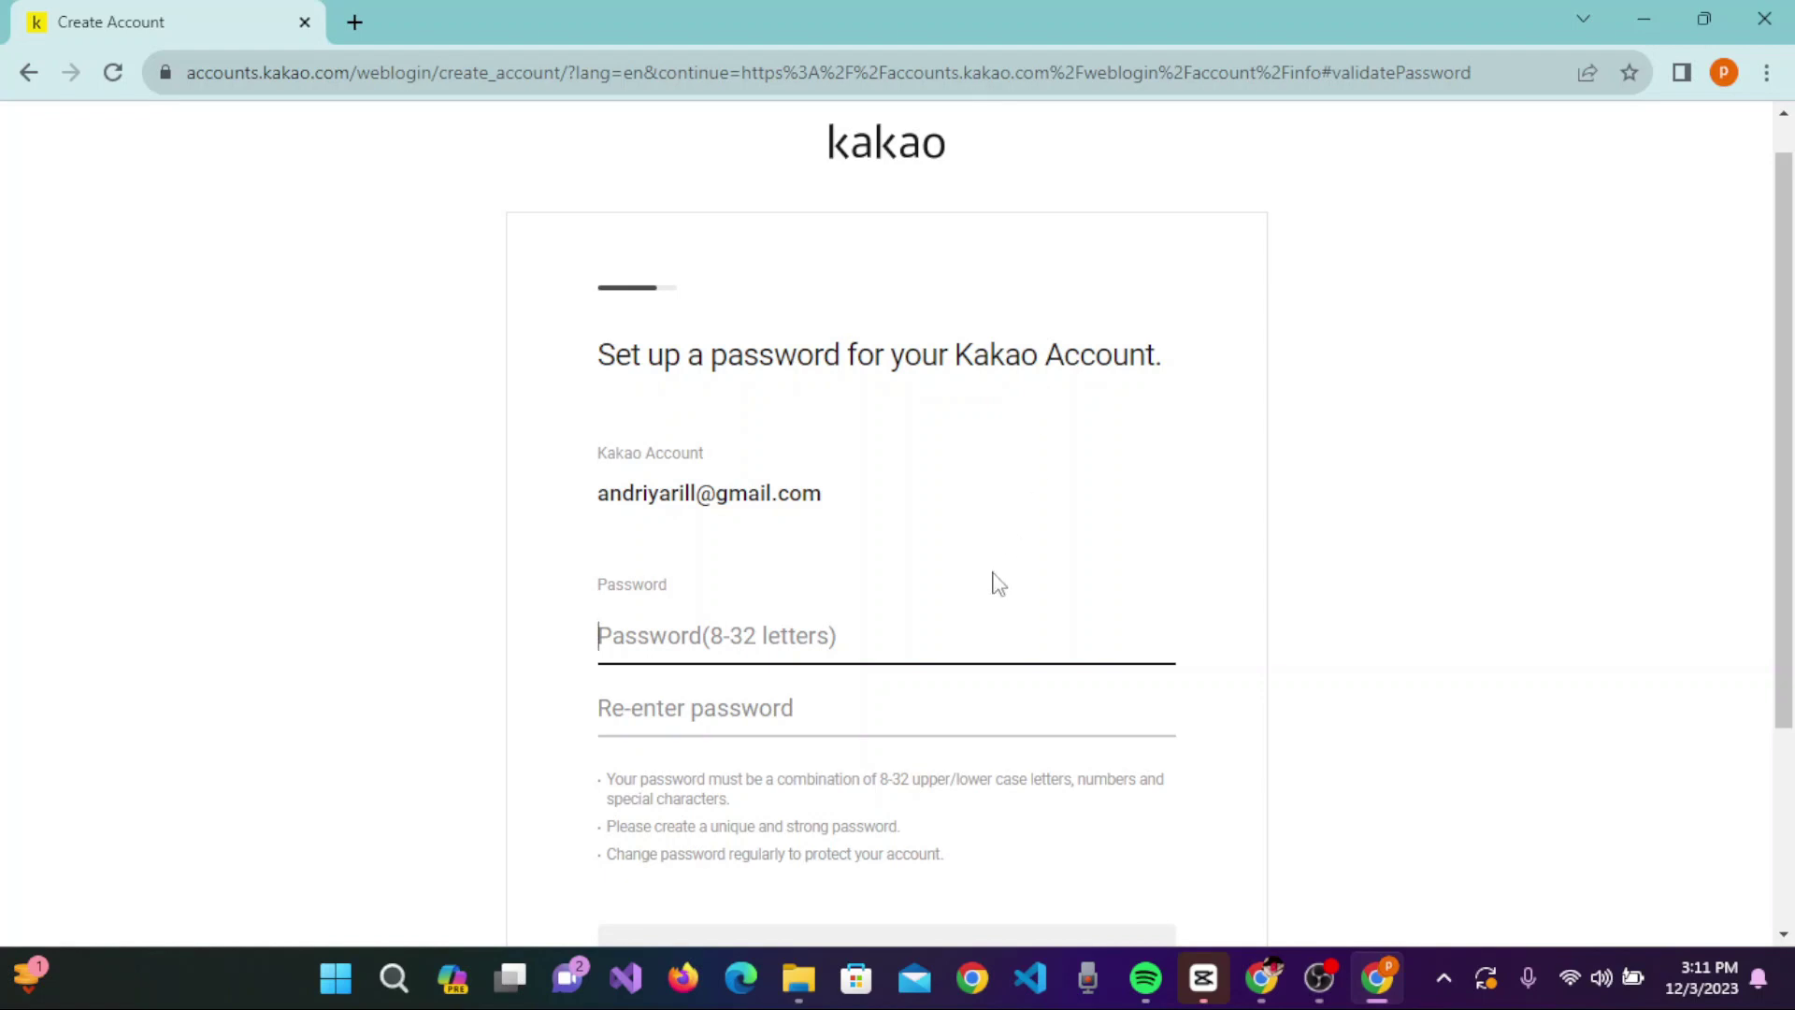
Type the new password into both Password and Re-enter password fields
{"action": "left_click", "coordinate": [885, 634]}
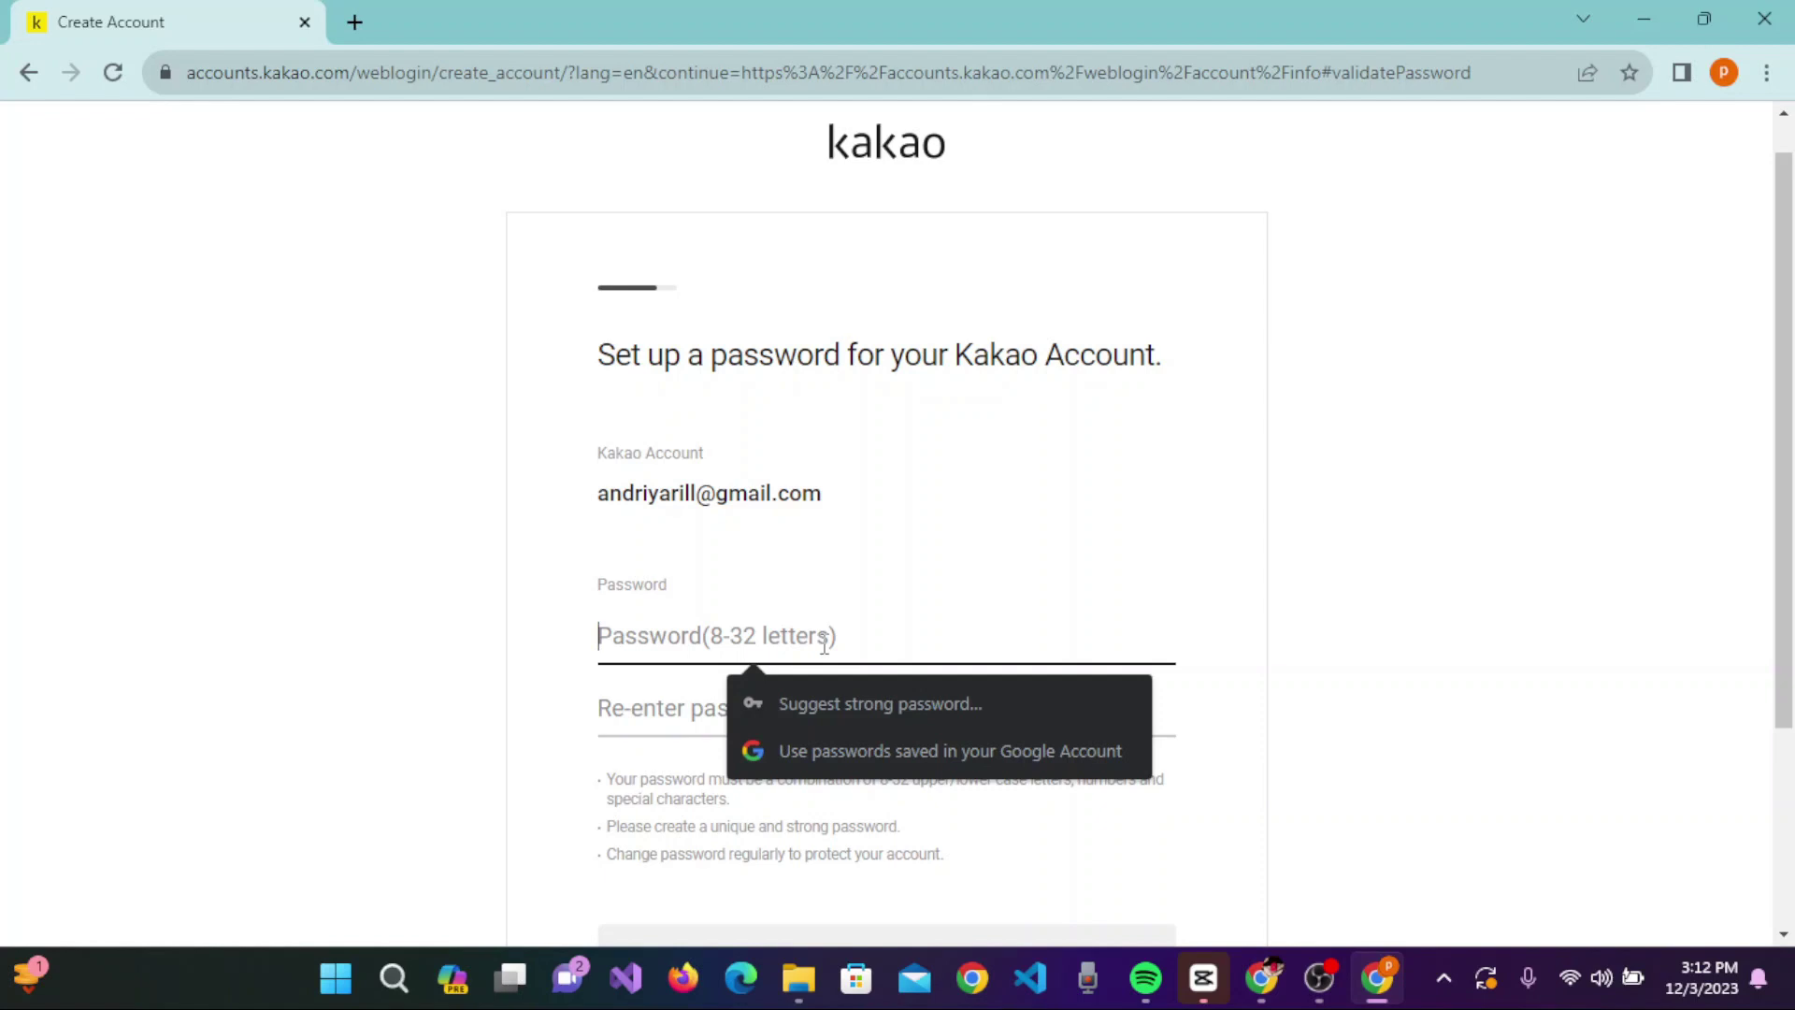
{"action": "type", "text": "a"}
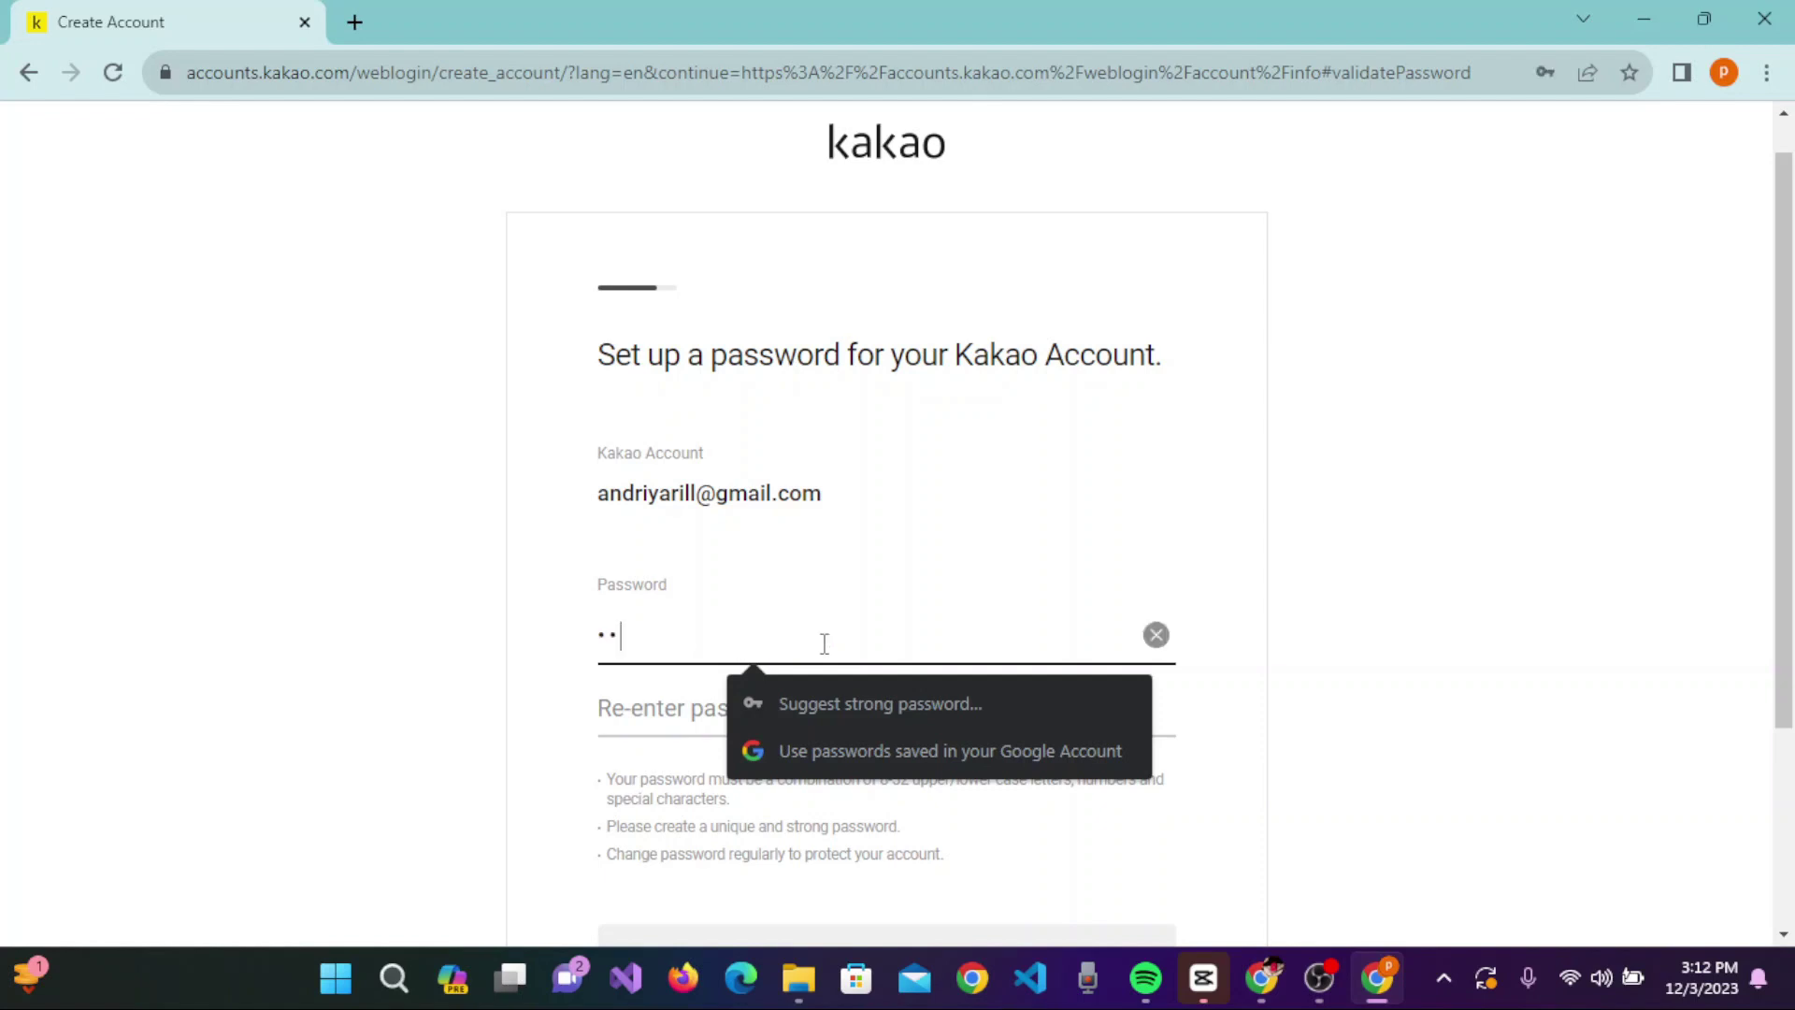
{"action": "type", "text": "aaaaa"}
{"action": "left_click", "coordinate": [694, 708]}
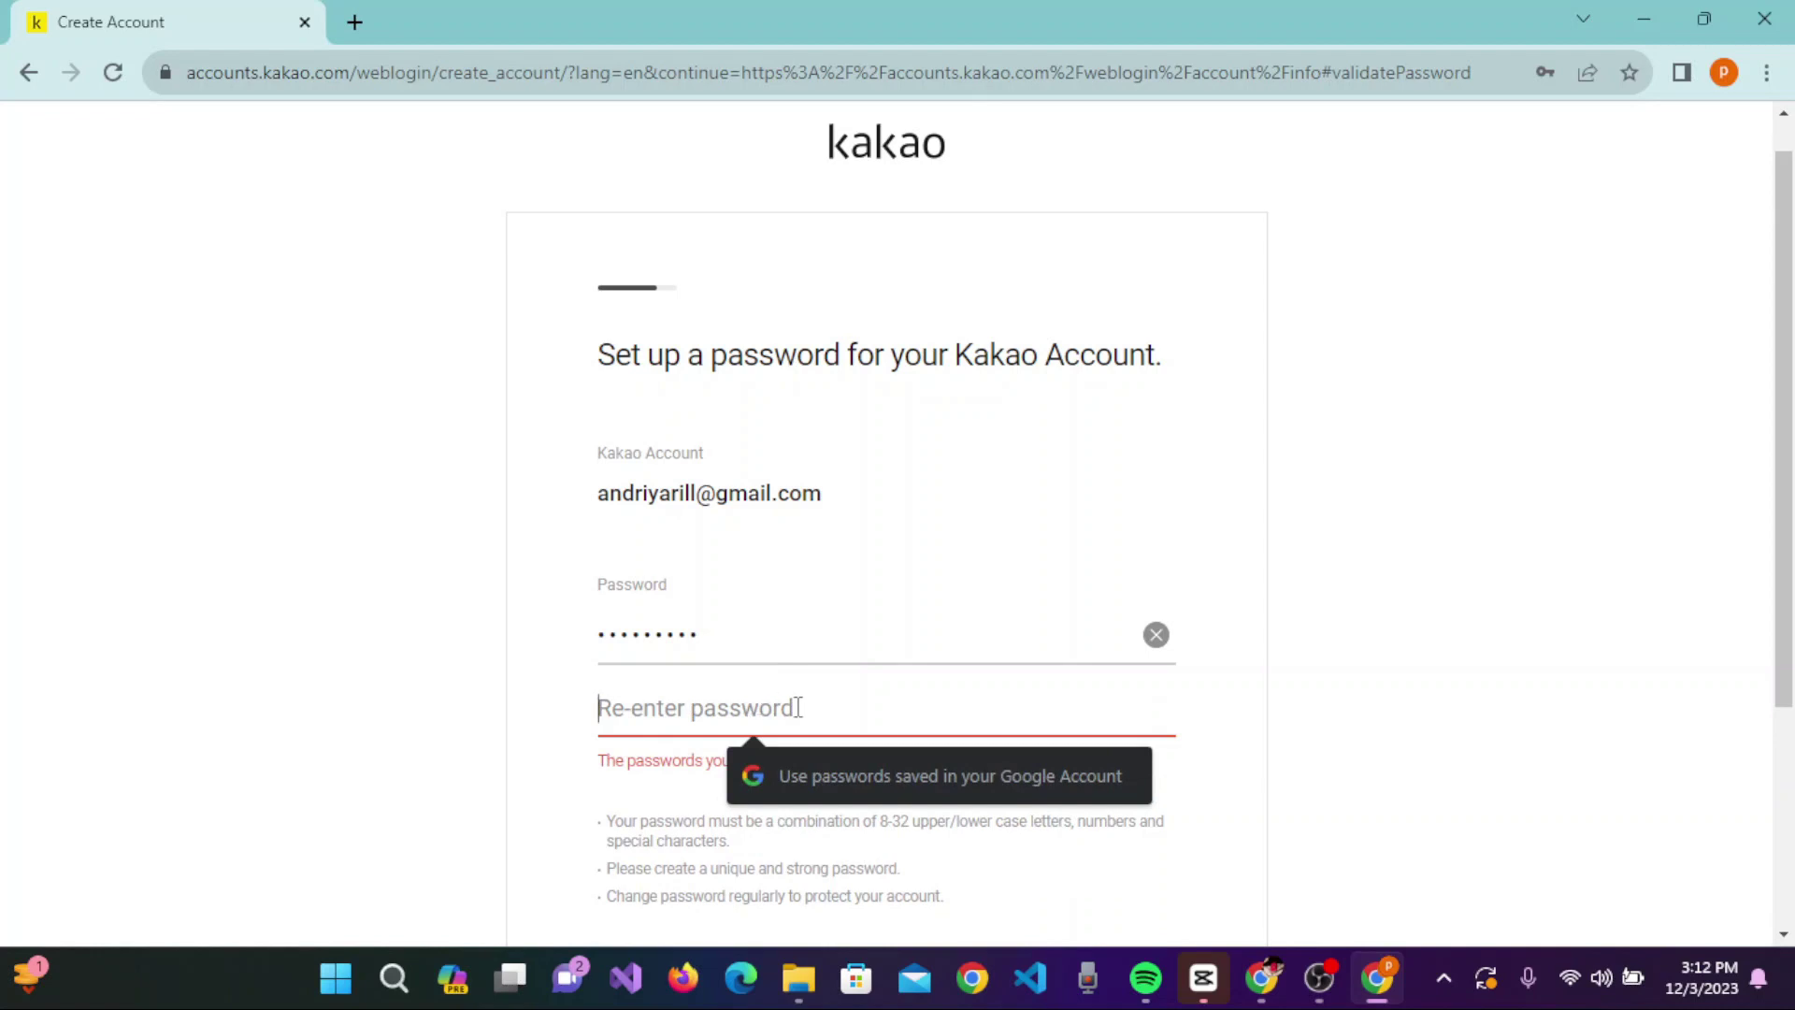
{"action": "type", "text": "a"}
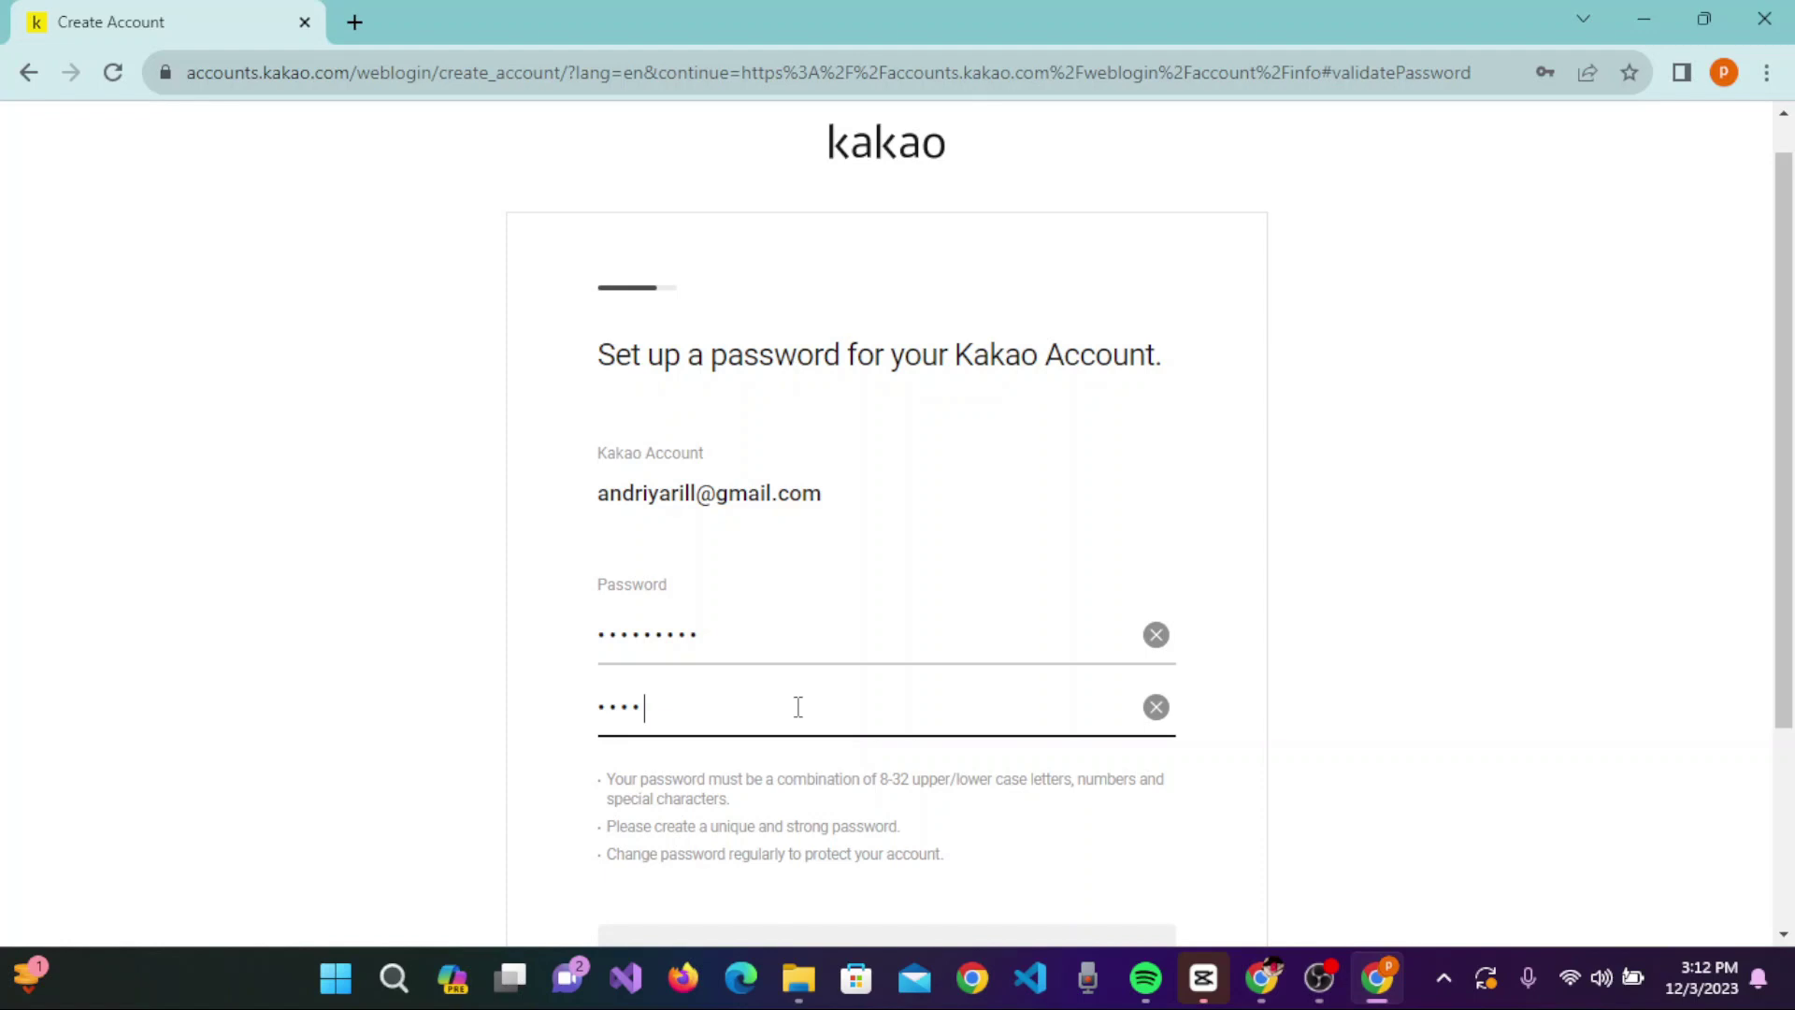
{"action": "type", "text": "aaaa"}
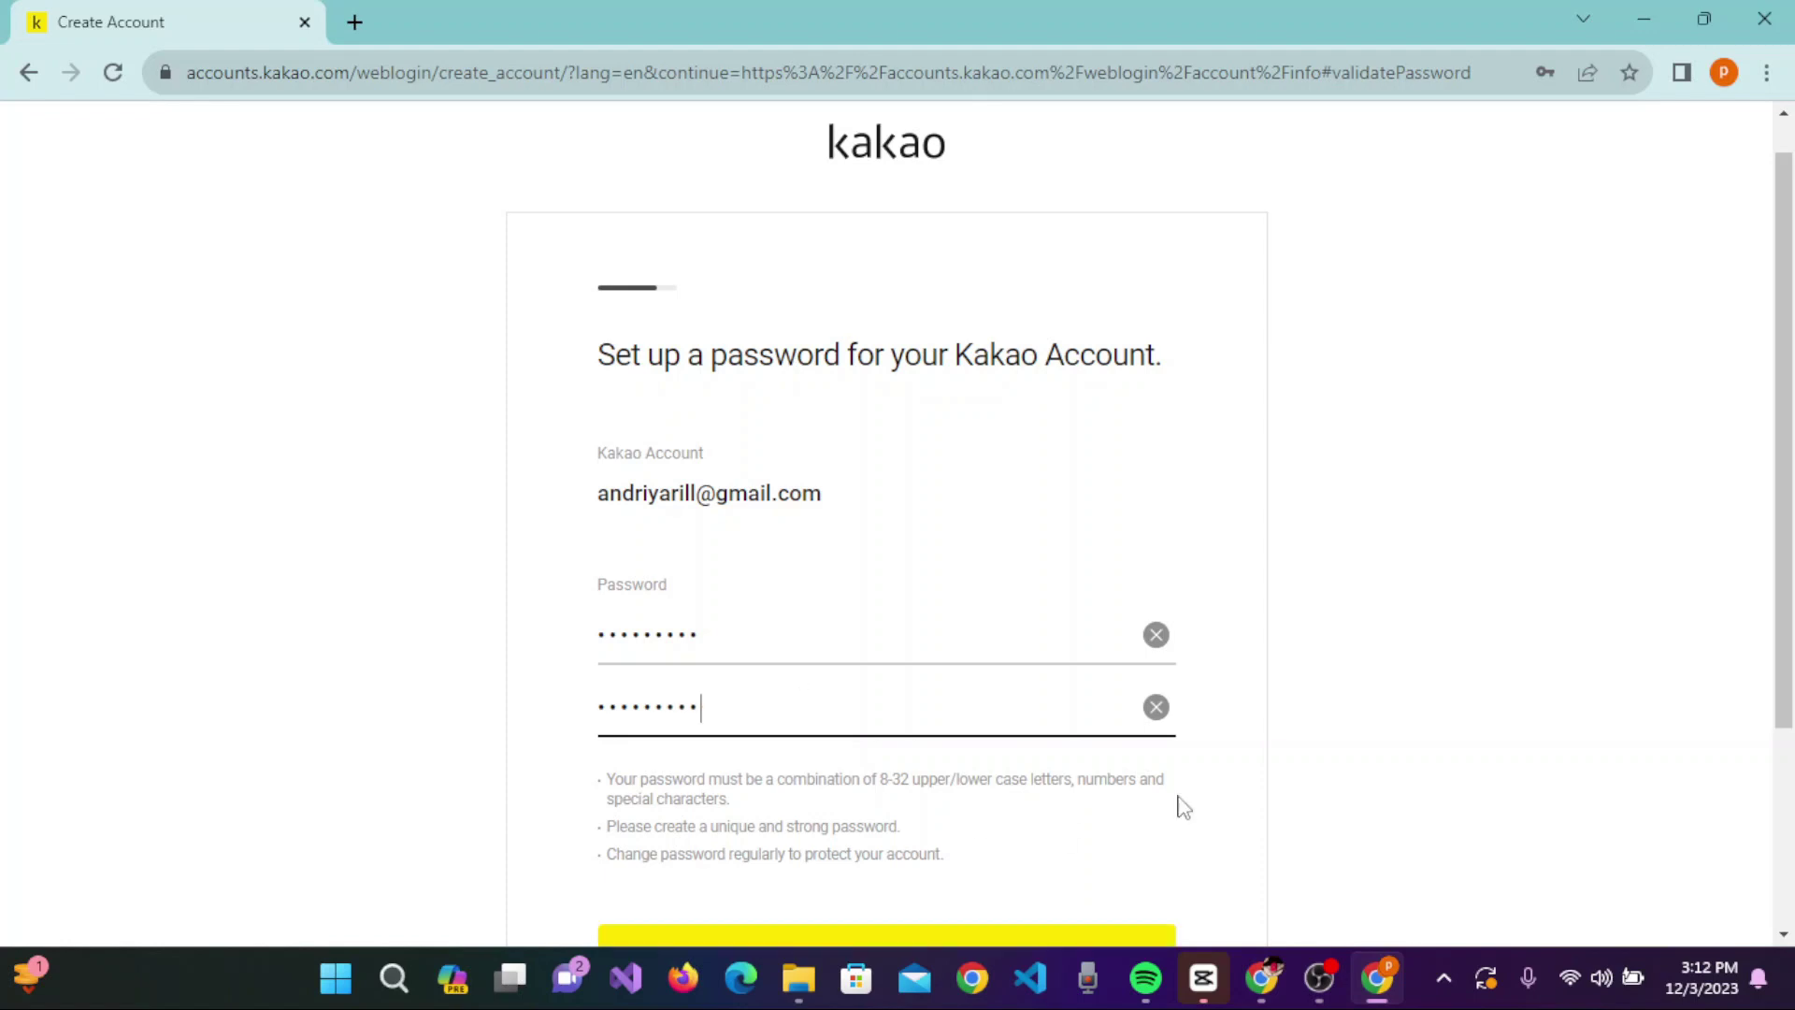
{"action": "left_click_drag", "start_coordinate": [1792, 468], "coordinate": [1792, 538]}
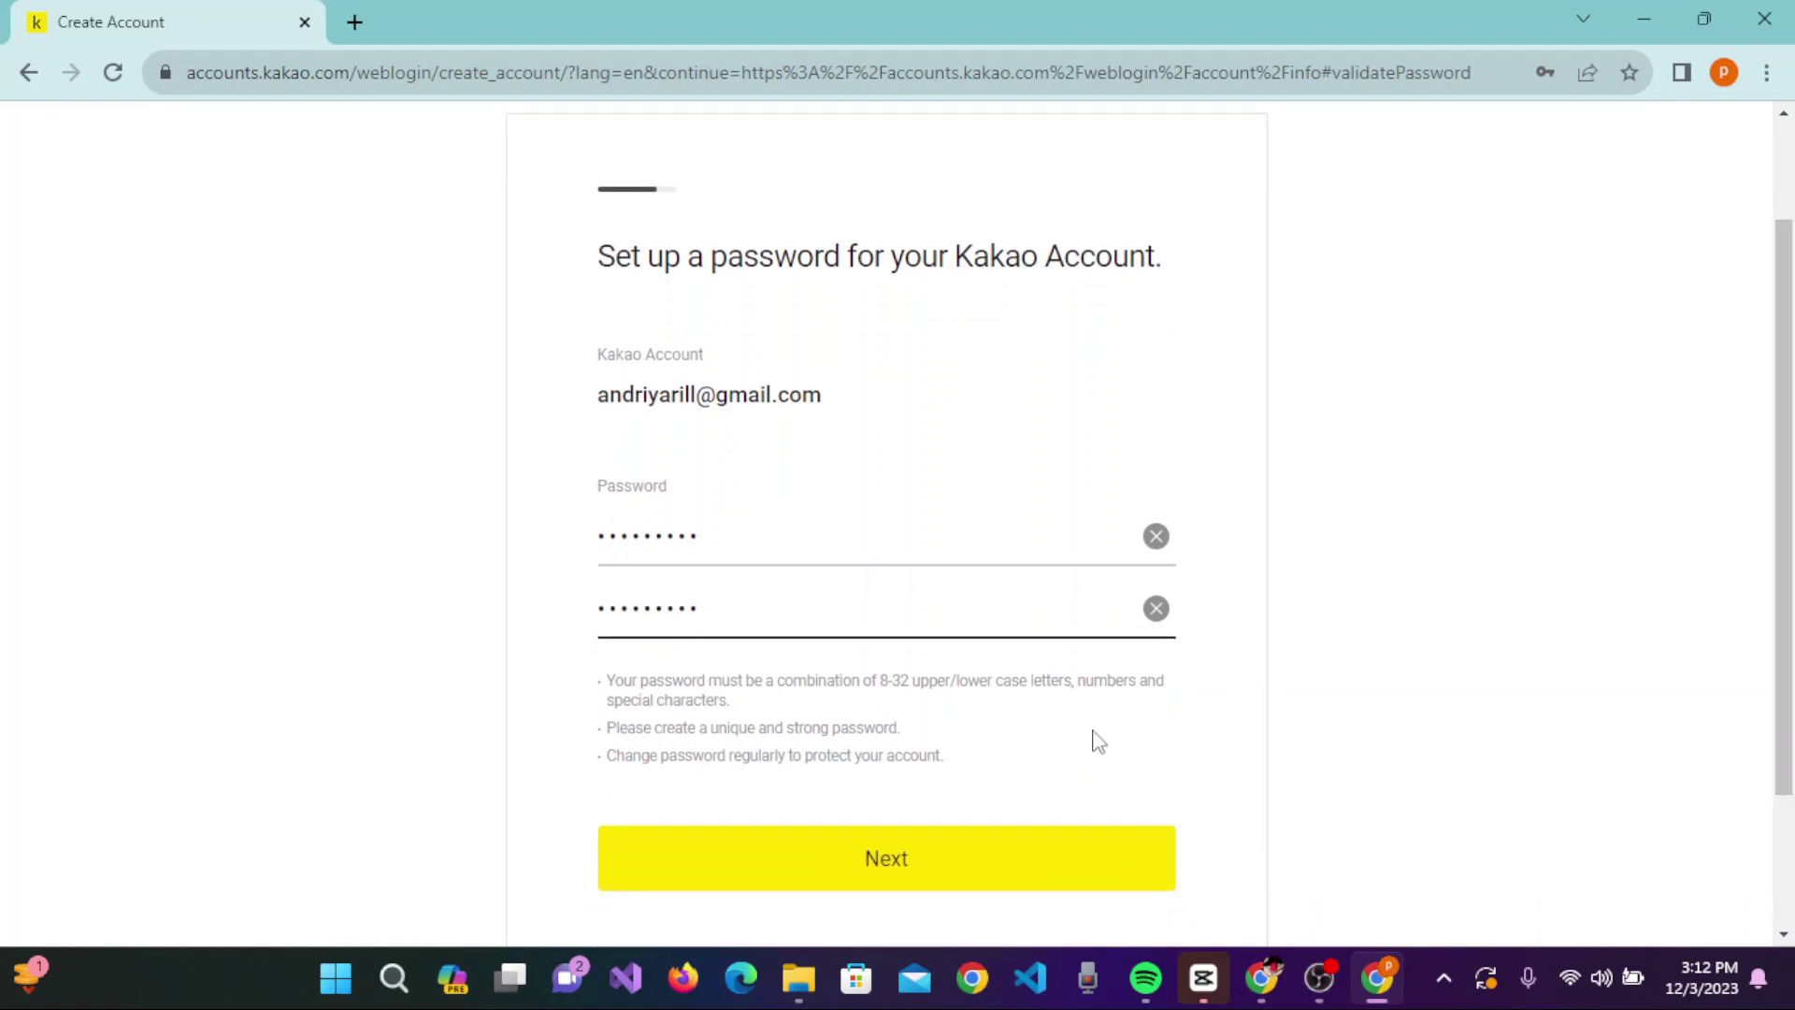
Continue past the password step, decline Chrome's password saving, and enter the nickname
{"action": "left_click", "coordinate": [1033, 857]}
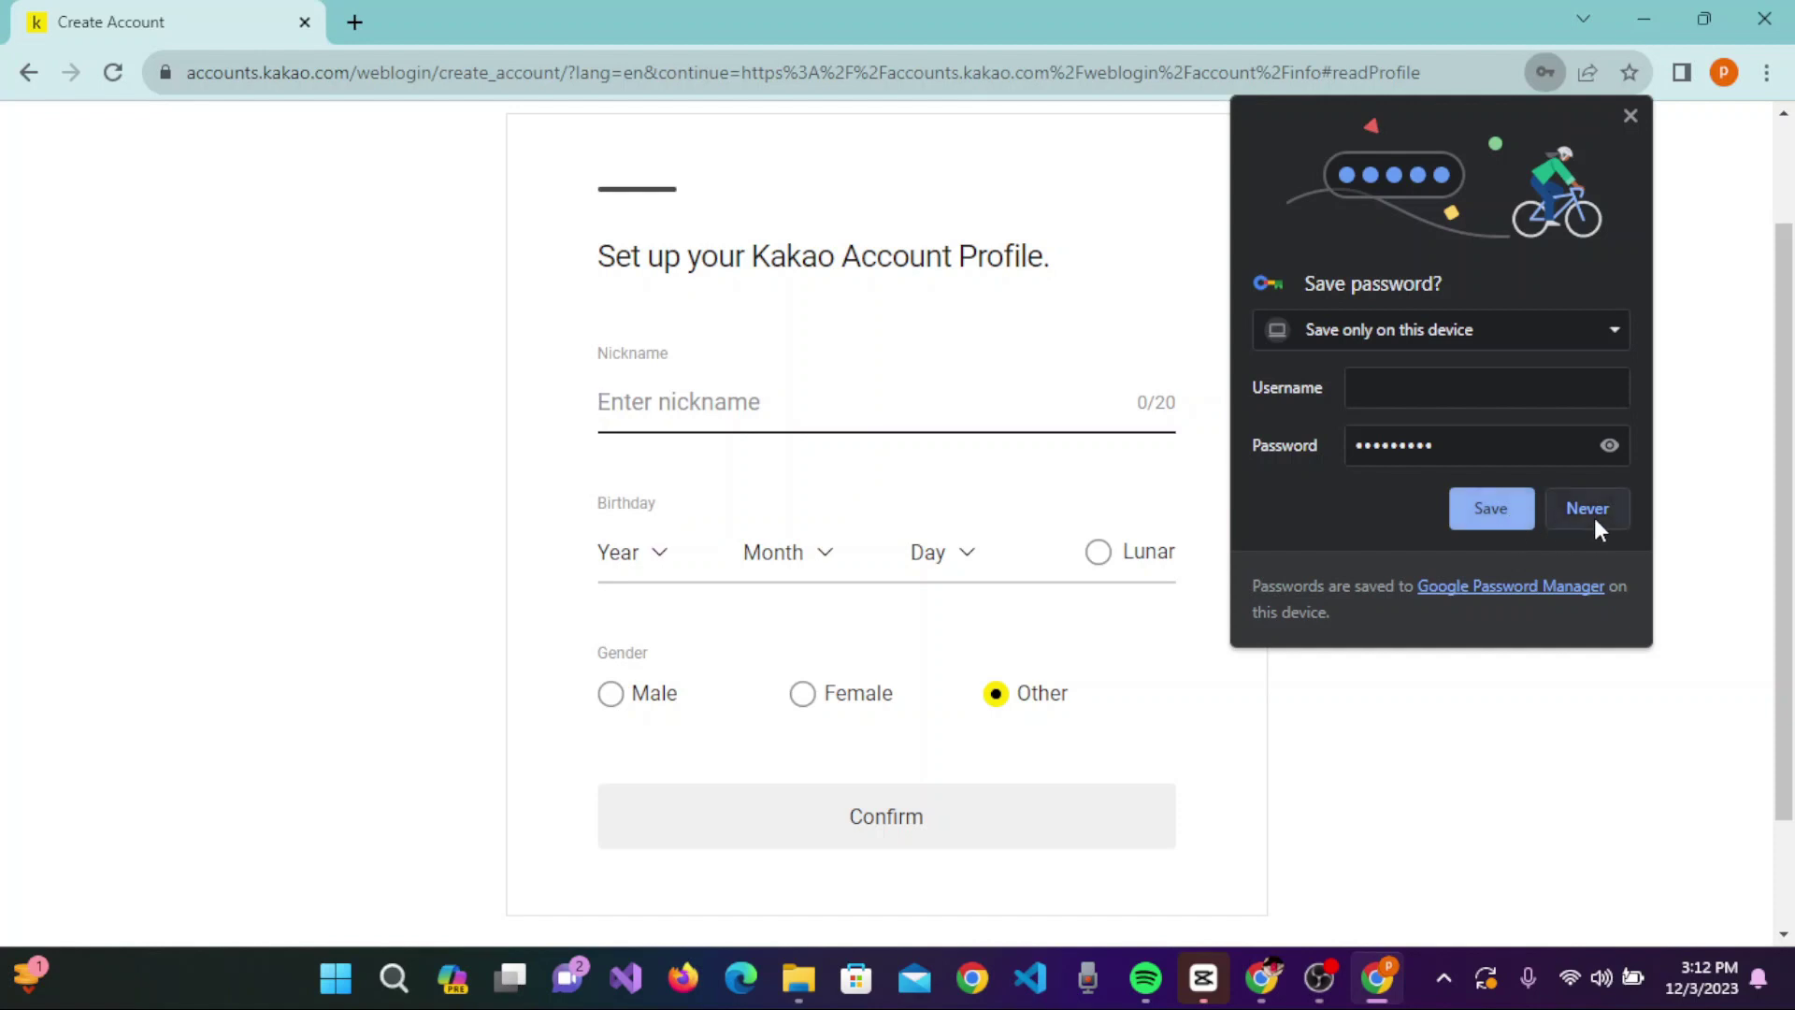
{"action": "left_click", "coordinate": [1393, 390]}
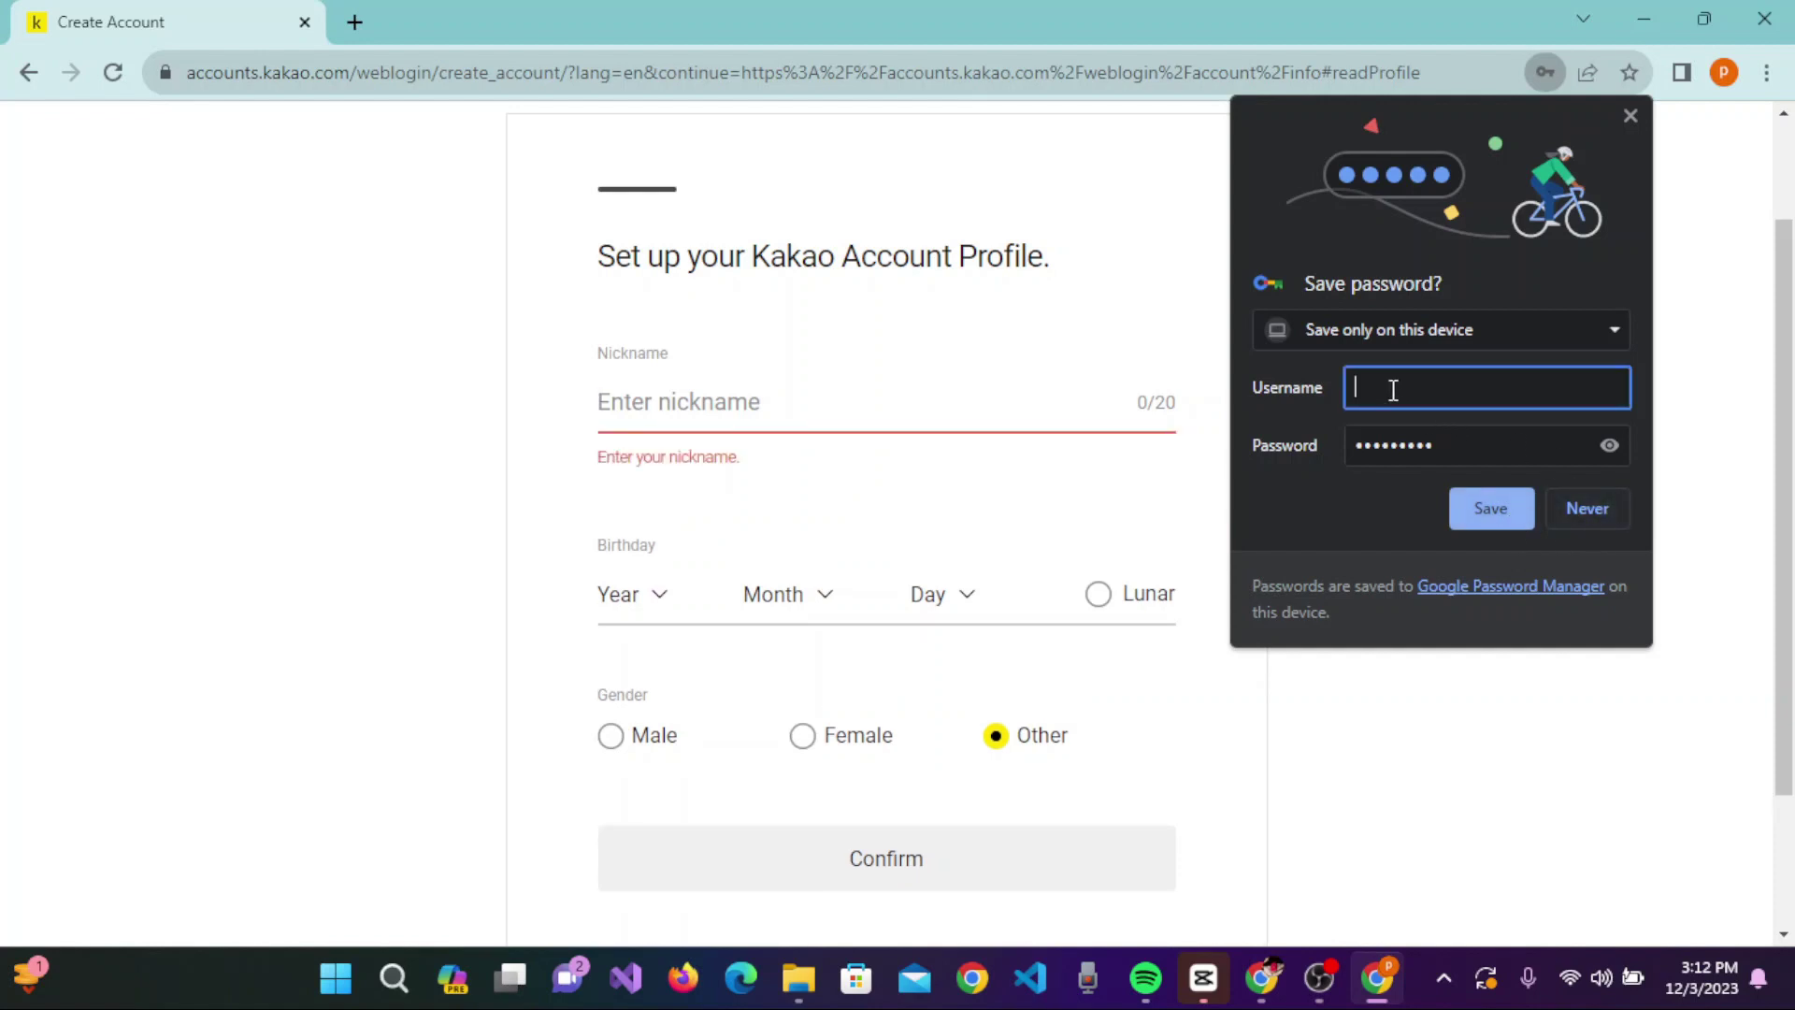
{"action": "left_click", "coordinate": [1588, 510]}
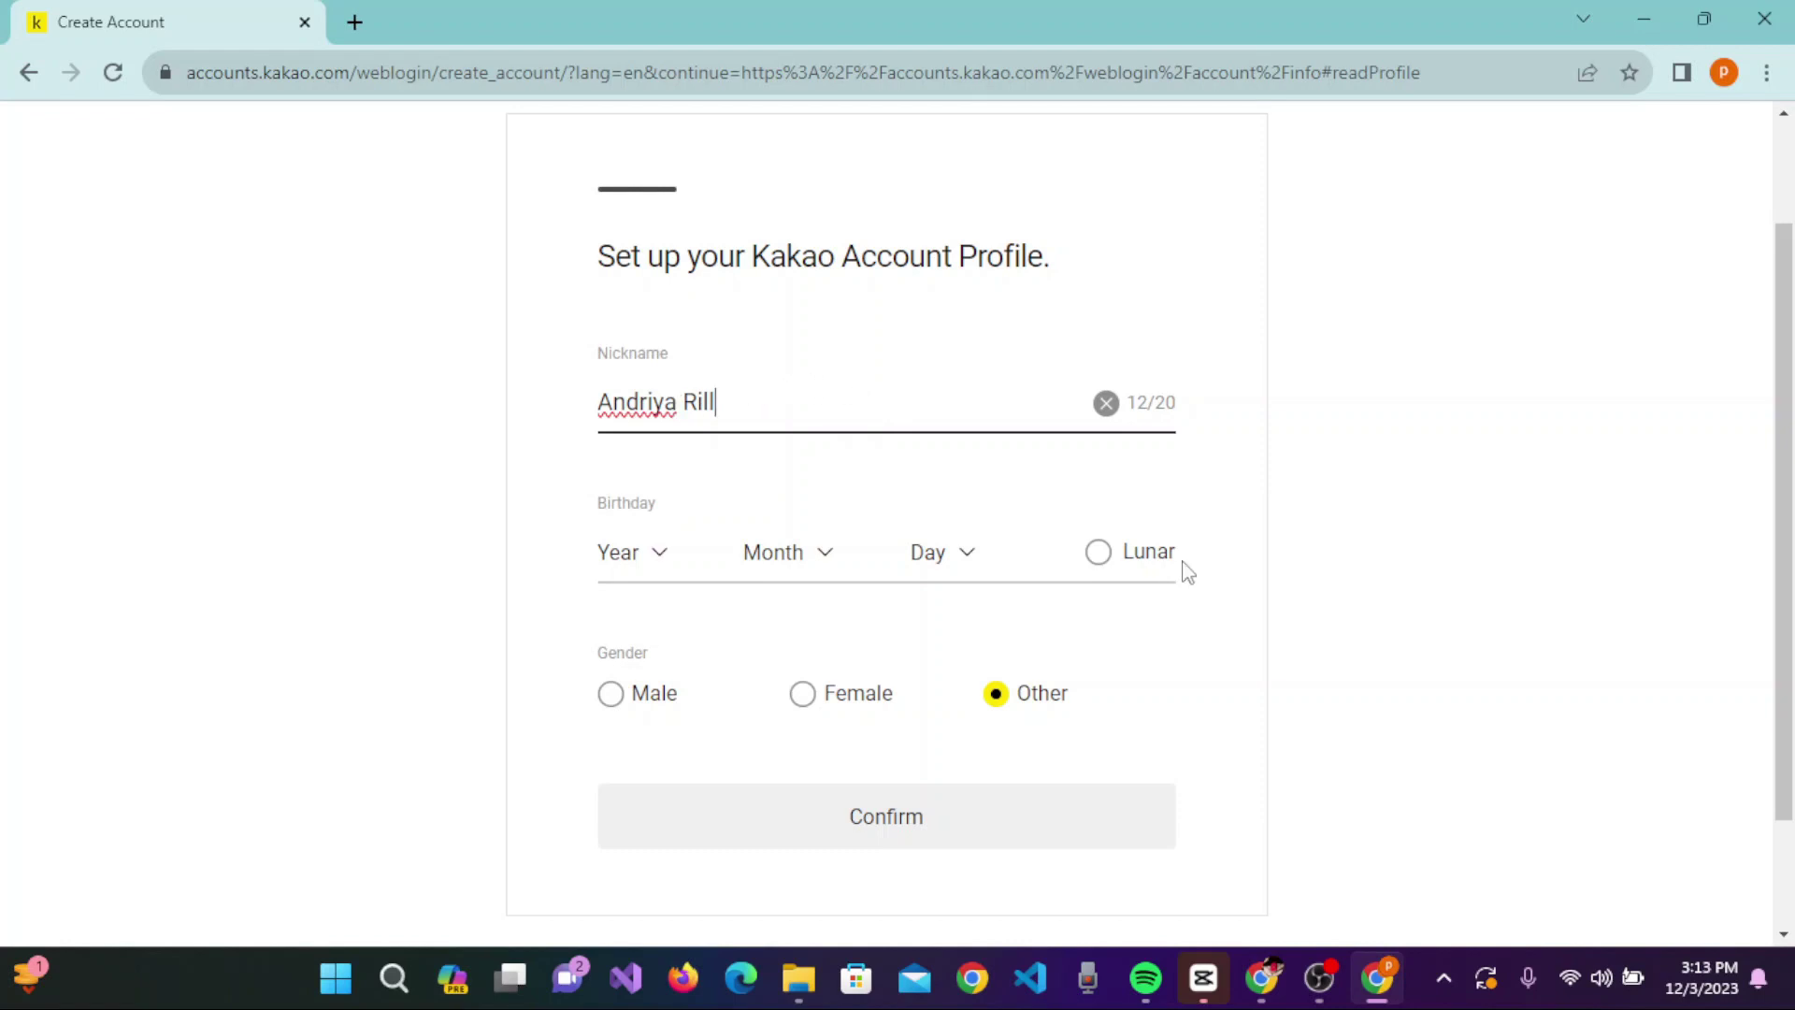
Set birthday to 2000-1-1 and gender to Female, then confirm the profile
{"action": "left_click", "coordinate": [654, 554]}
{"action": "left_click", "coordinate": [823, 553]}
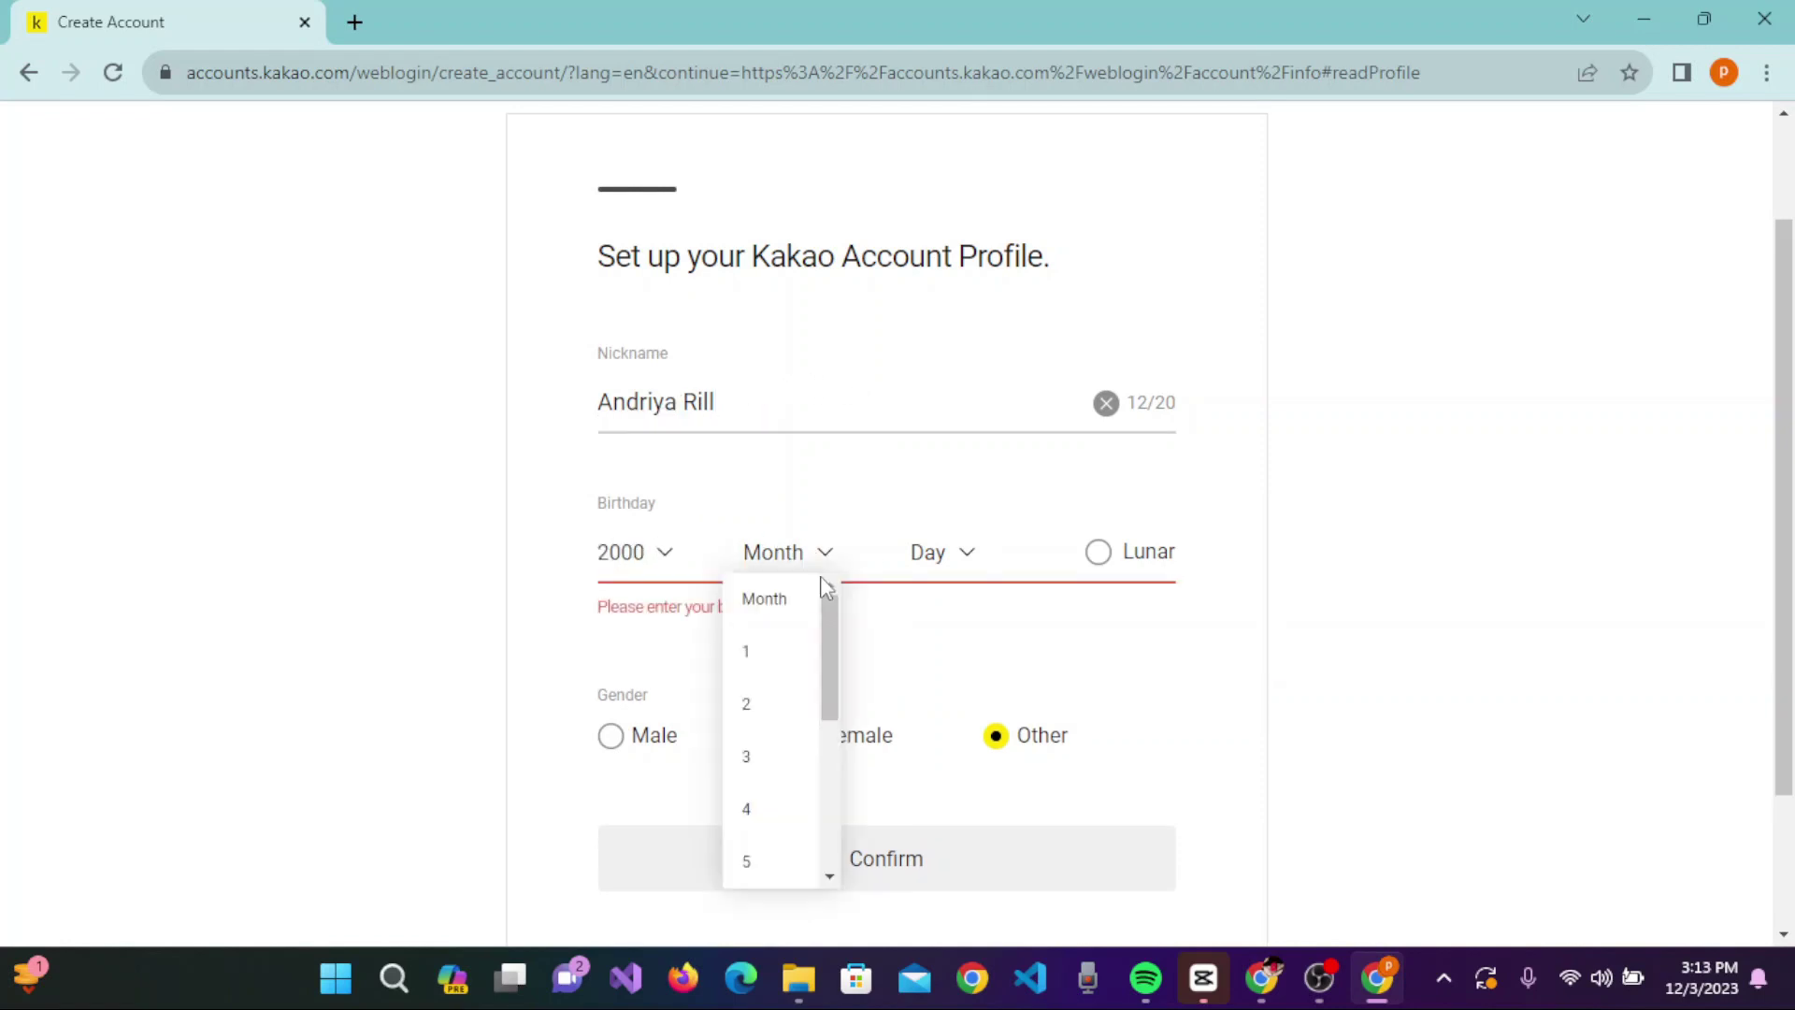
{"action": "left_click", "coordinate": [789, 653]}
{"action": "left_click", "coordinate": [969, 557]}
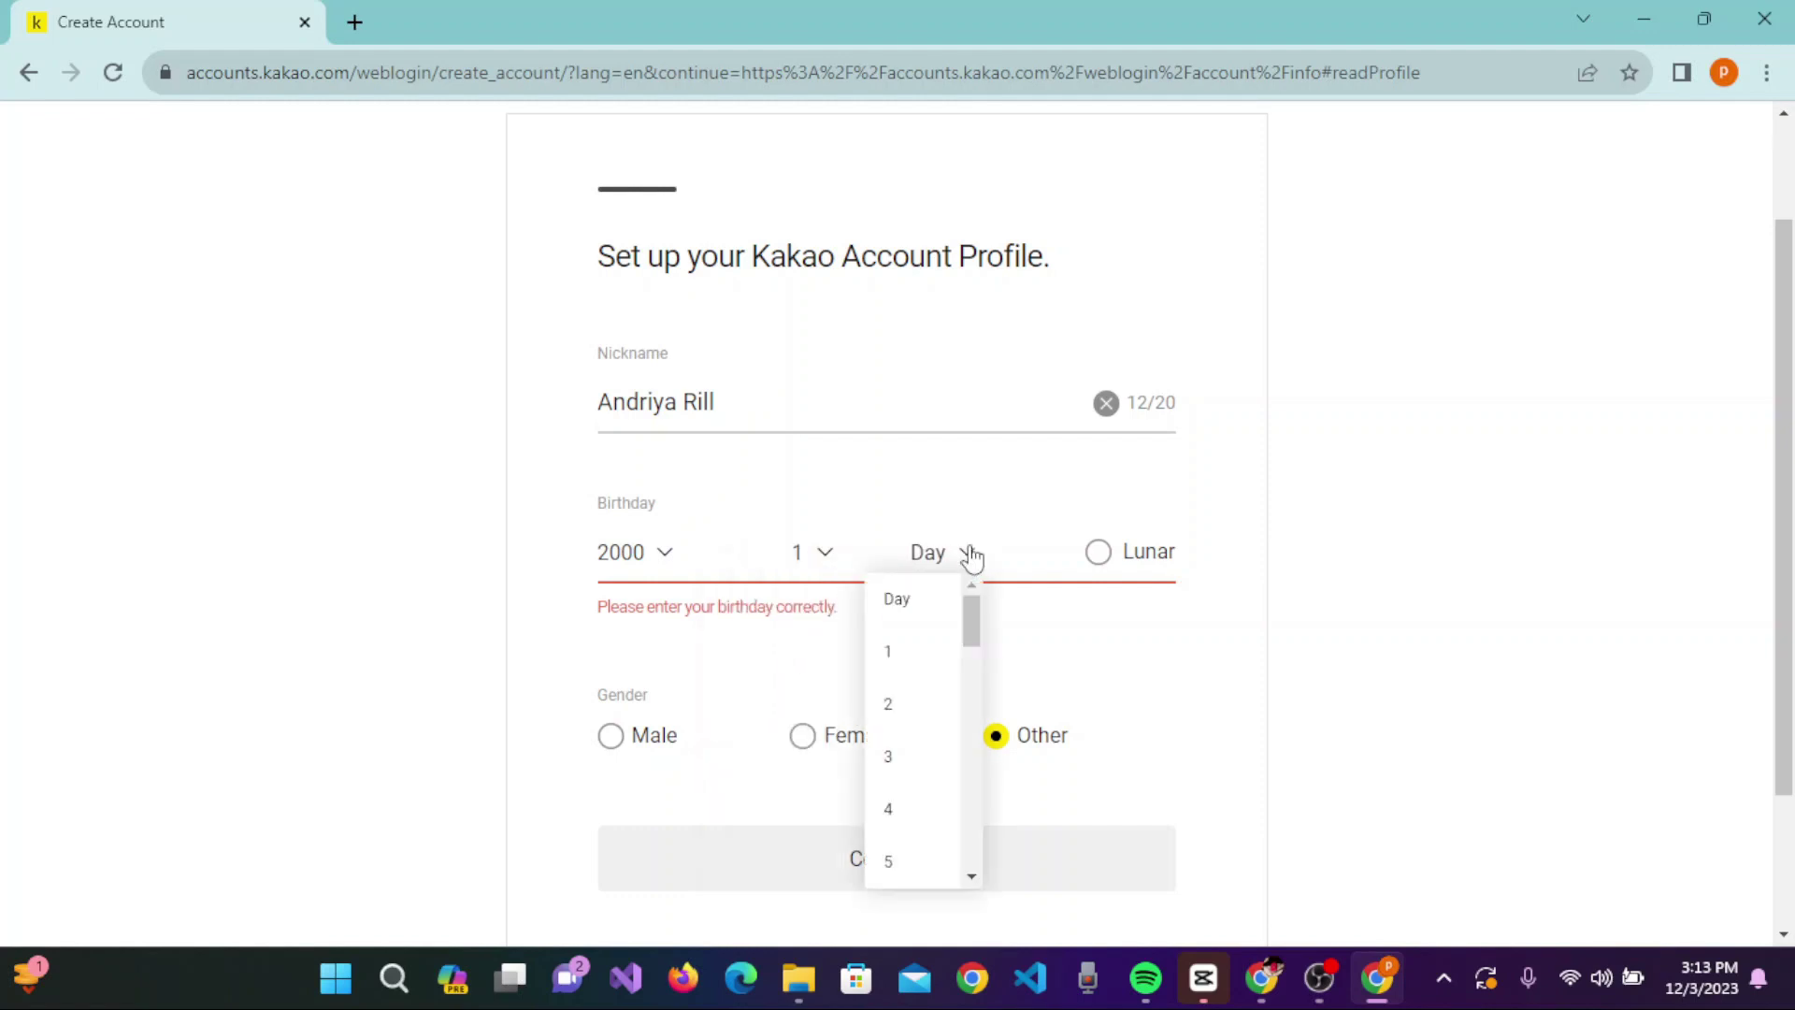
{"action": "left_click", "coordinate": [916, 655]}
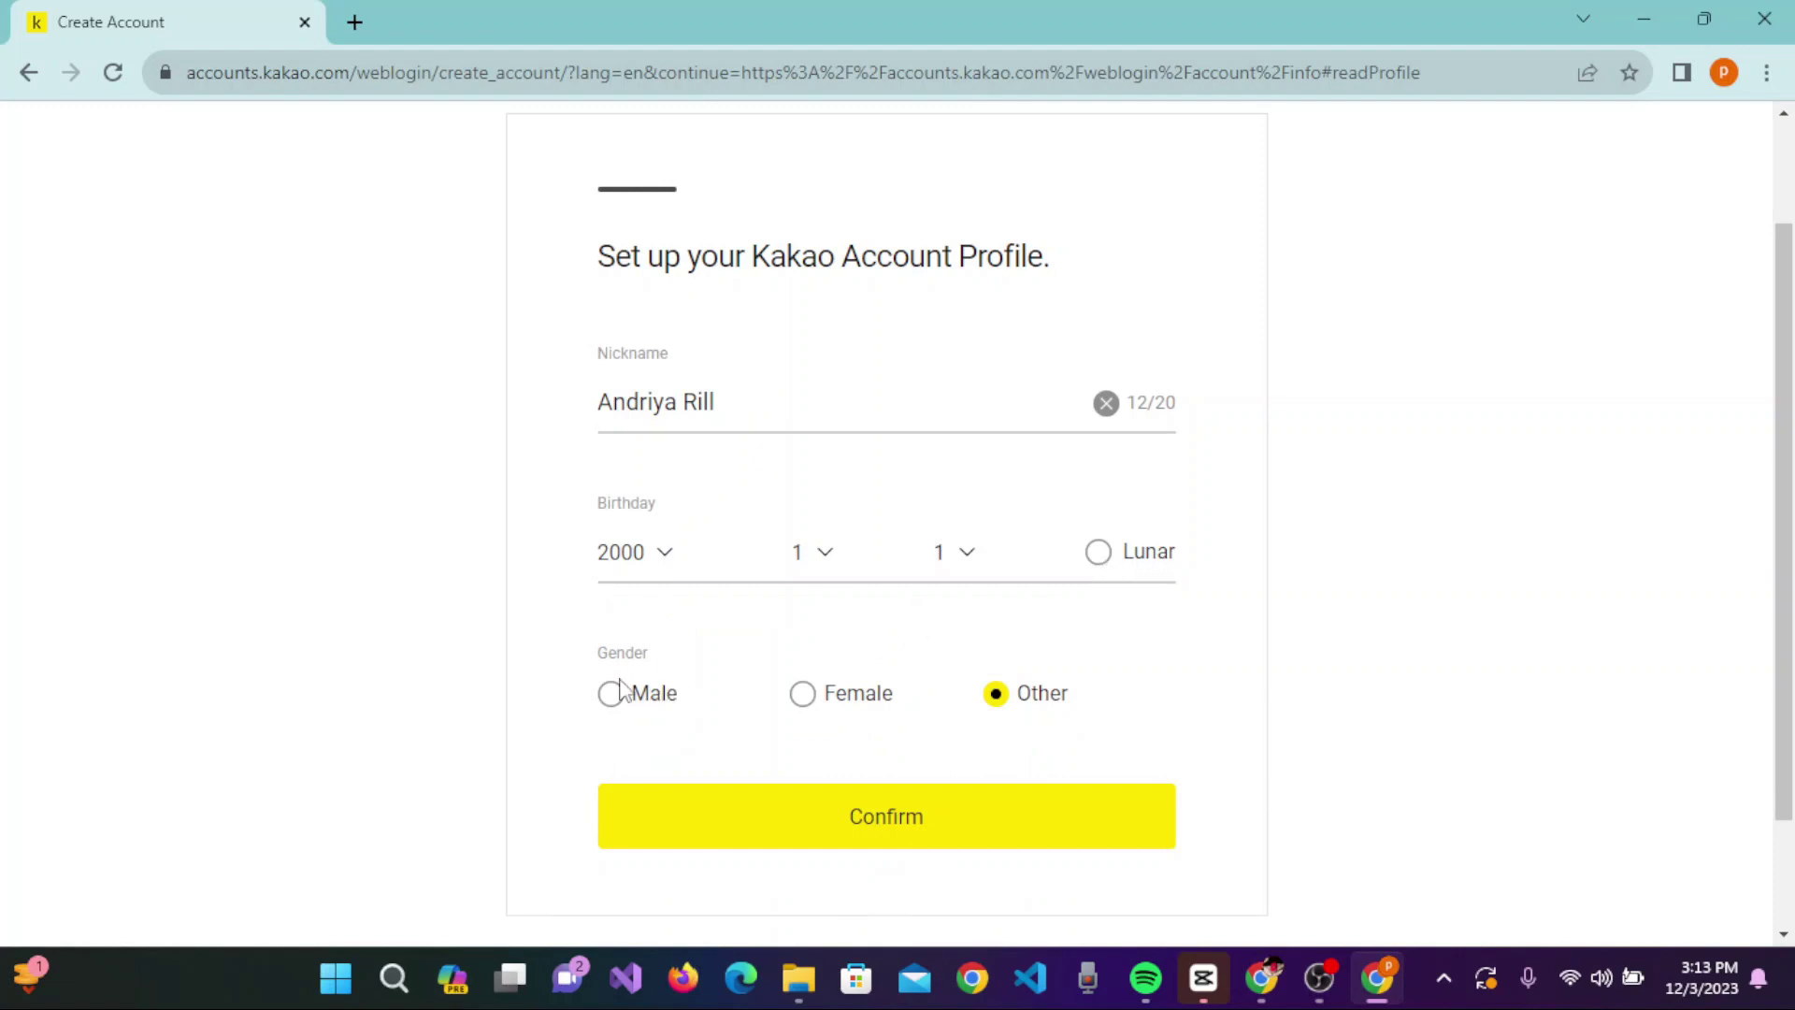
{"action": "left_click", "coordinate": [783, 703]}
{"action": "left_click", "coordinate": [801, 698]}
{"action": "left_click", "coordinate": [921, 826]}
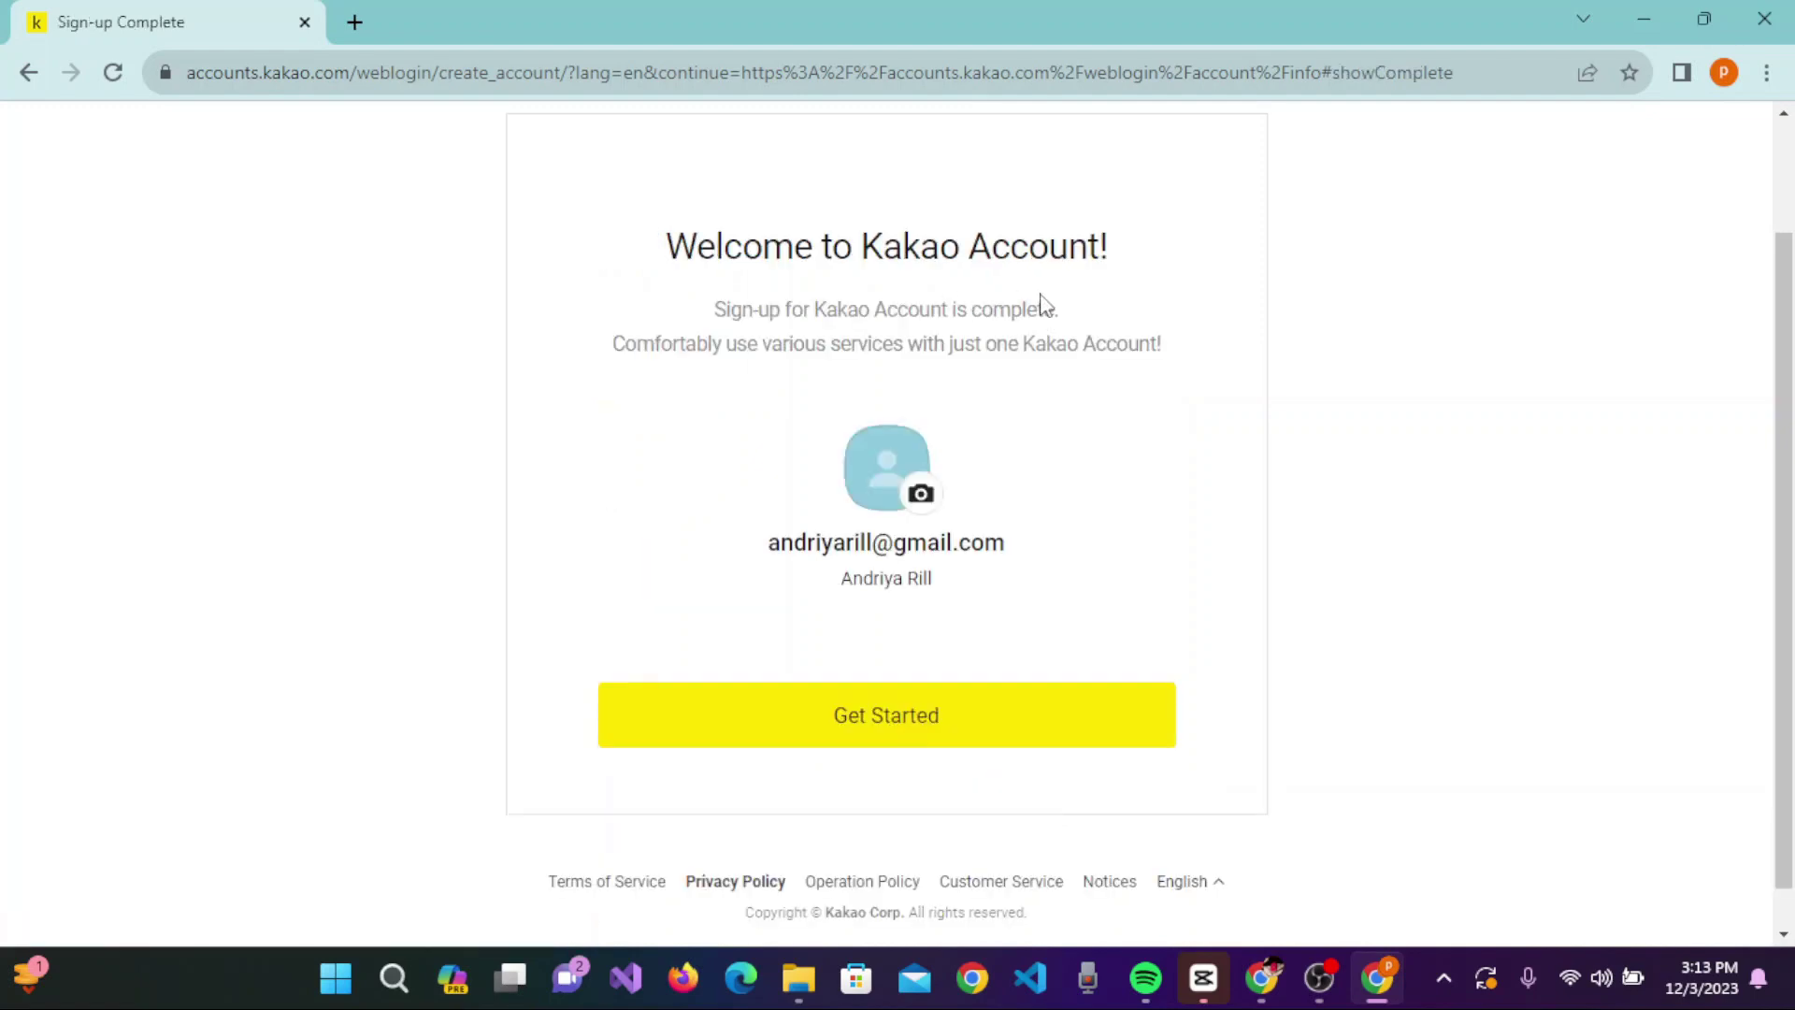
Open My Kakao Account's Account Information page via Get Started on the welcome page
{"action": "left_click", "coordinate": [1014, 735]}
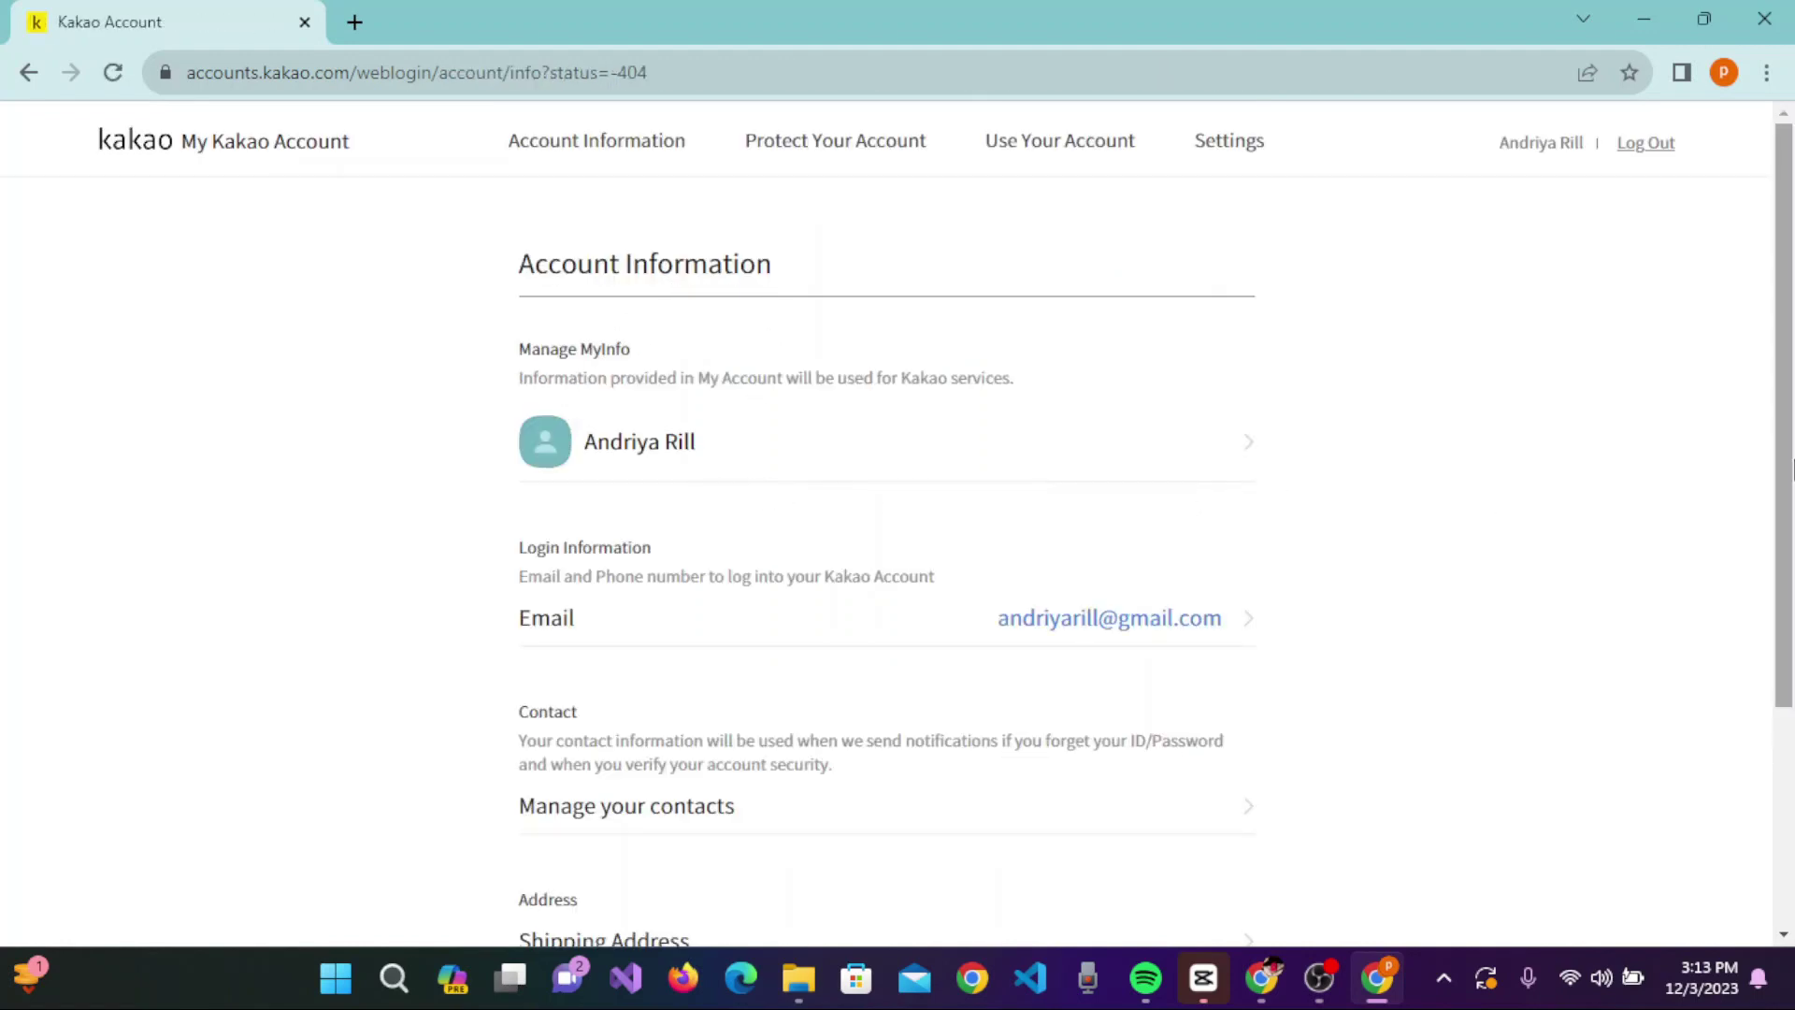
{"action": "left_click_drag", "start_coordinate": [1780, 439], "coordinate": [1529, 393]}
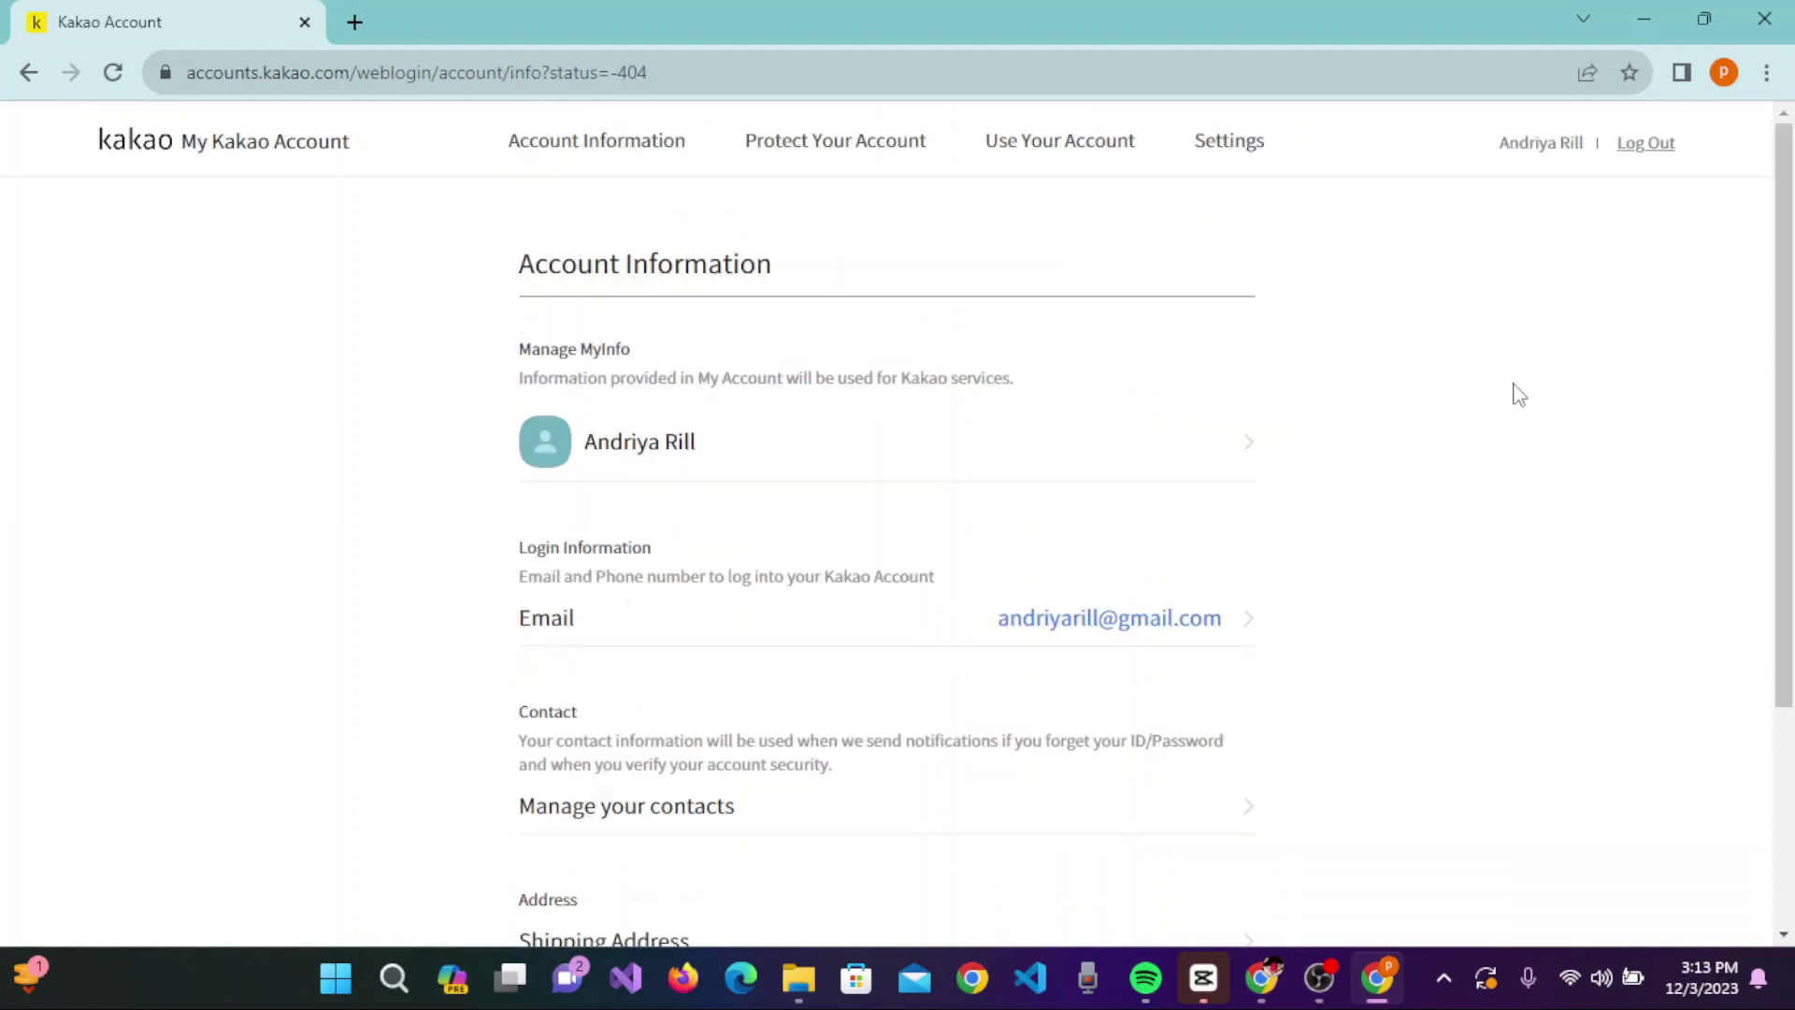